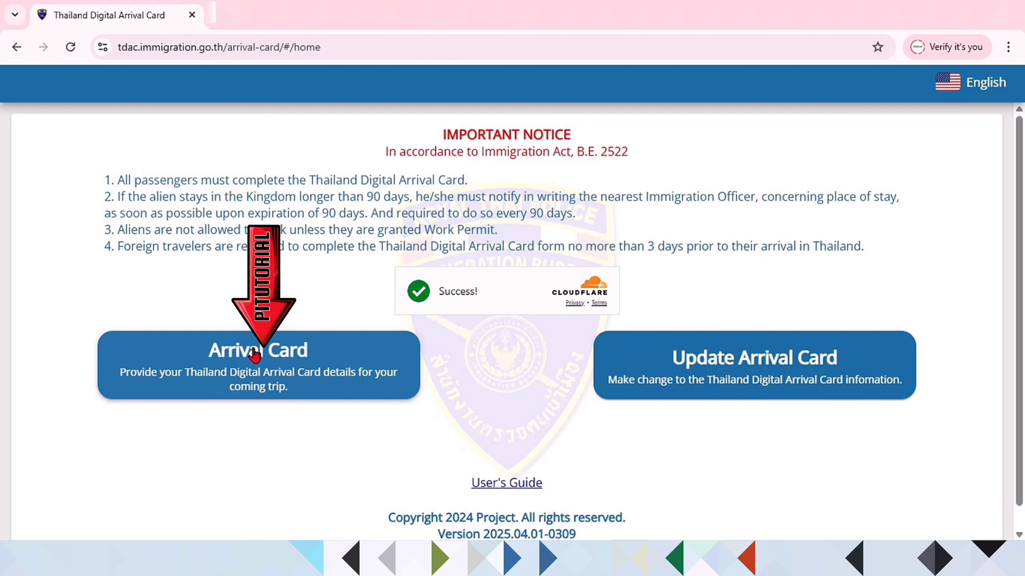
# Step: Start a new arrival card and scroll down to the blank passport detail fields
pyautogui.click(256, 354)
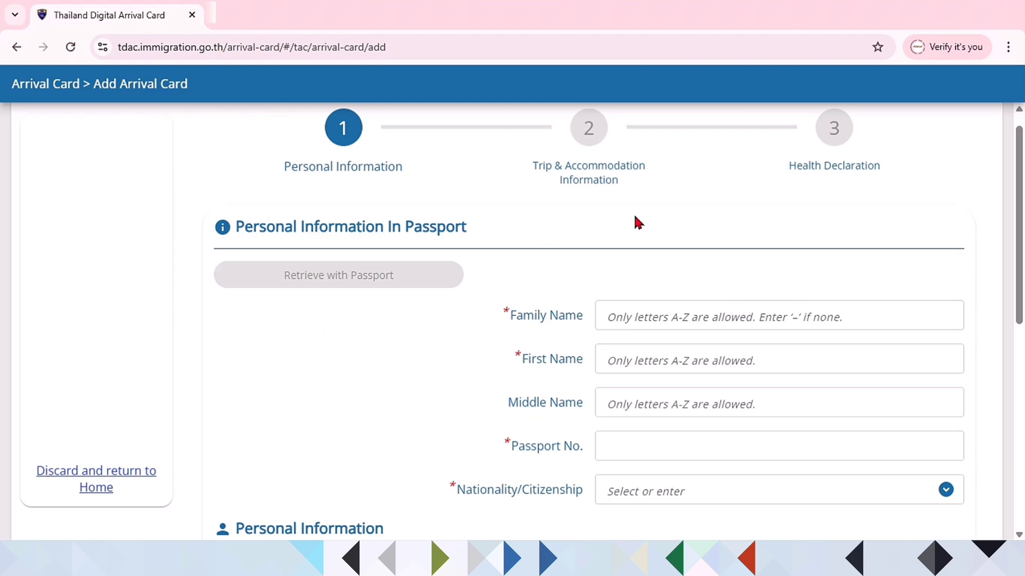
pyautogui.scroll(-1, 652, 241)
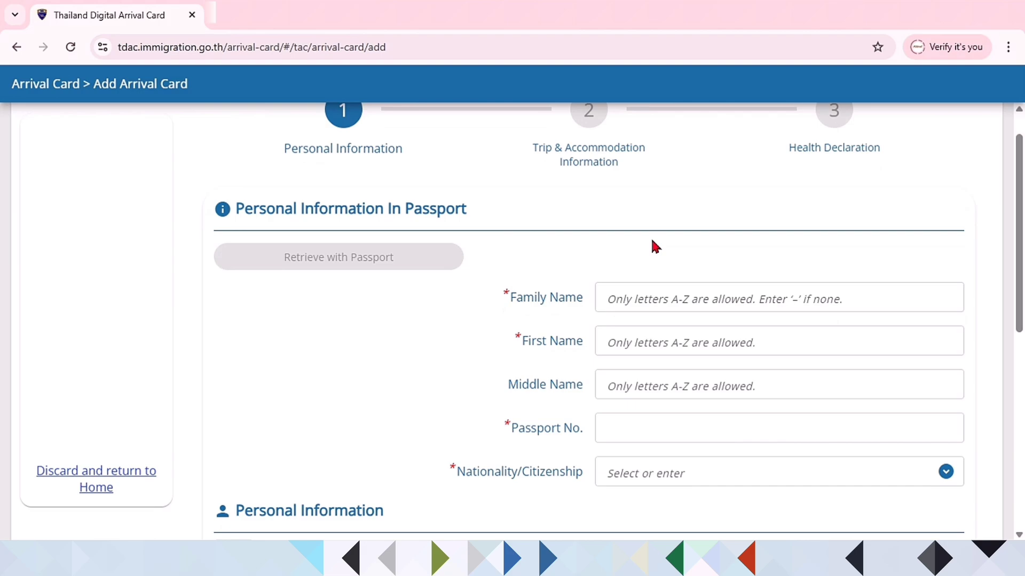
pyautogui.scroll(-1, 653, 245)
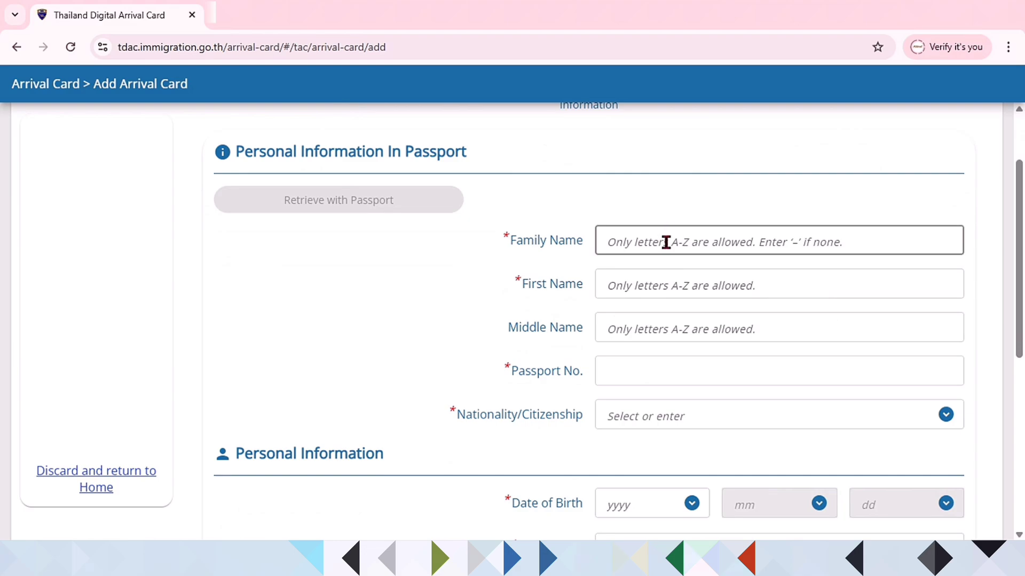
# Step: In capital letters, enter the traveller's family name, first name and passport number
pyautogui.click(666, 243)
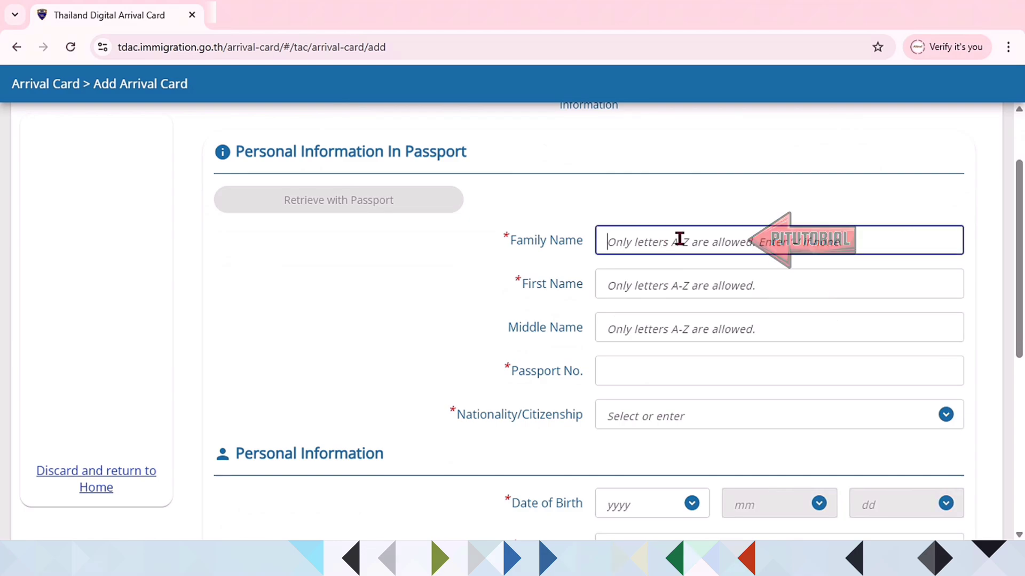
pyautogui.press('capslock')
pyautogui.write('Pitutorial.')
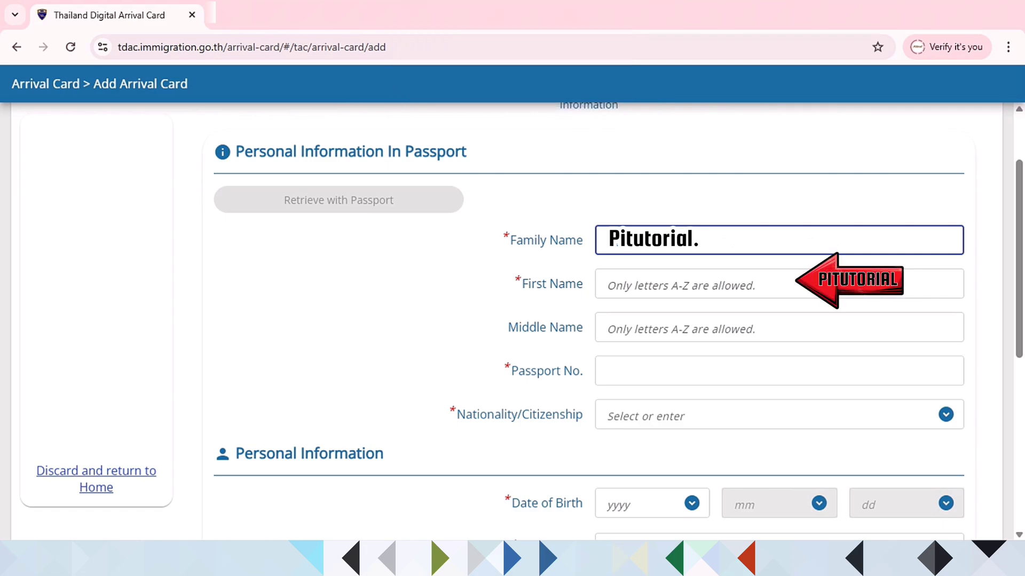
pyautogui.click(672, 288)
pyautogui.write('Pitutorial.')
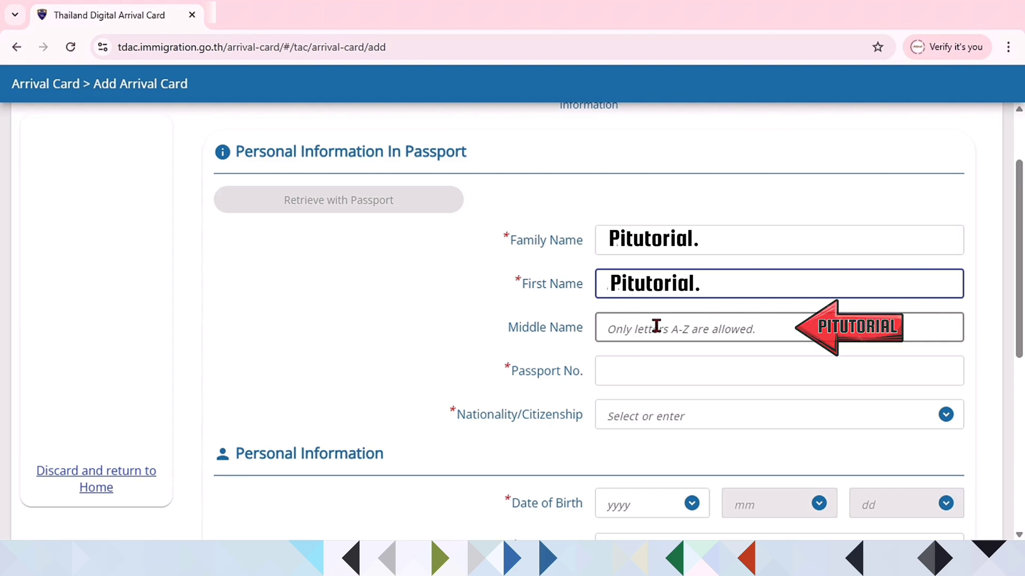
pyautogui.click(647, 369)
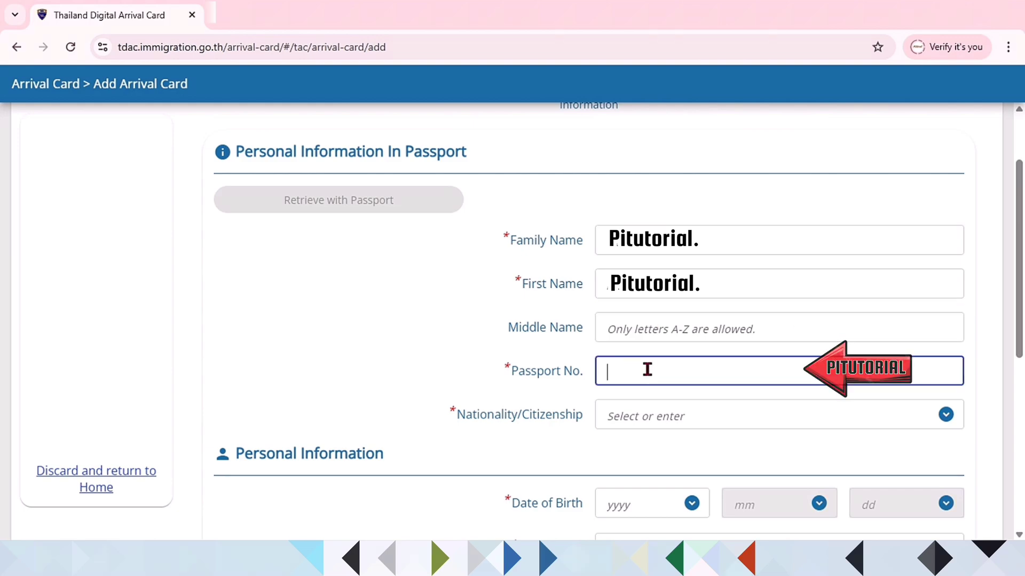
pyautogui.write('Pitutorial.')
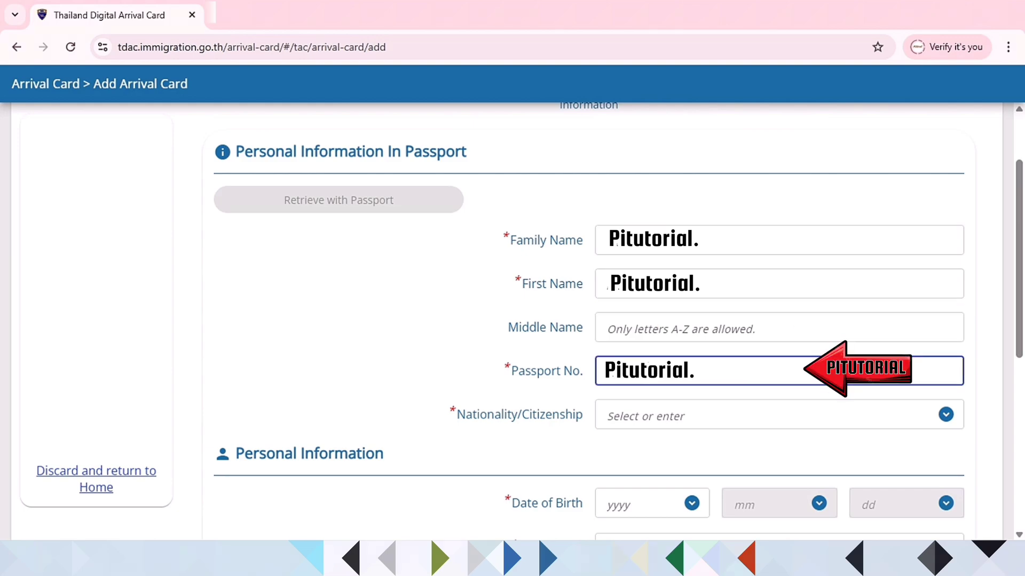
# Step: Search 'MALA' and set nationality to MYS : MALAYSIAN
pyautogui.click(950, 418)
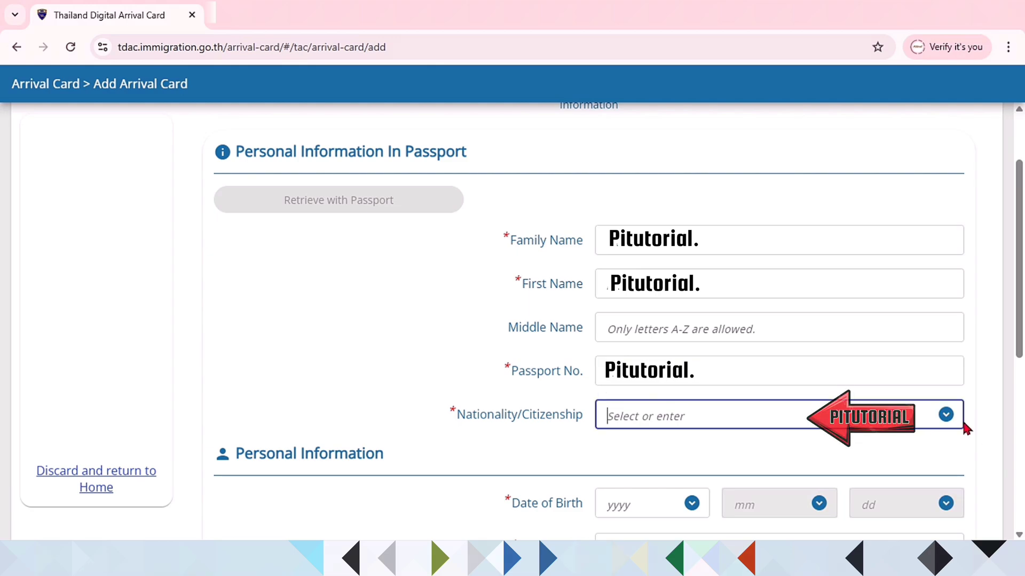
pyautogui.click(791, 417)
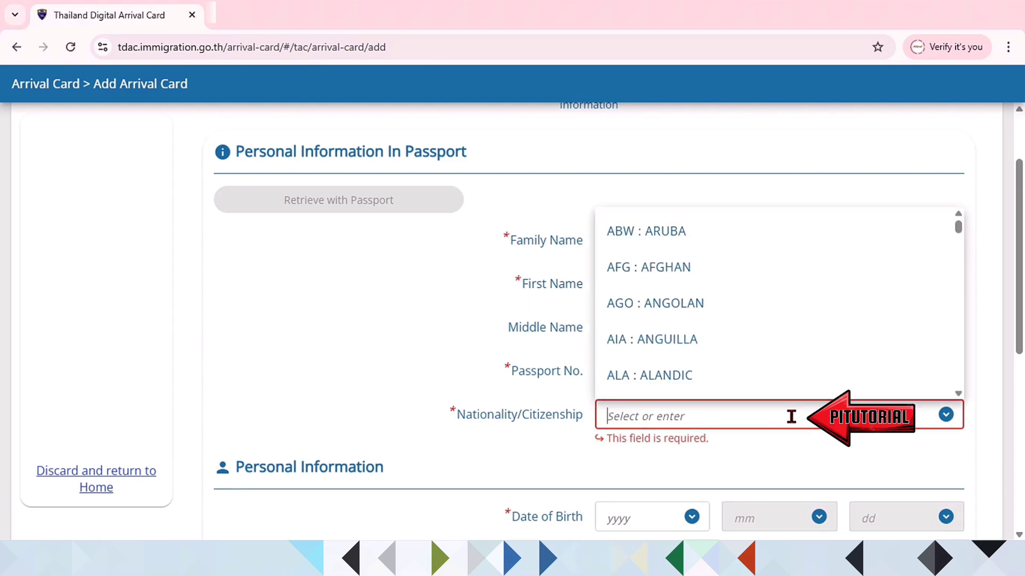
pyautogui.write('M')
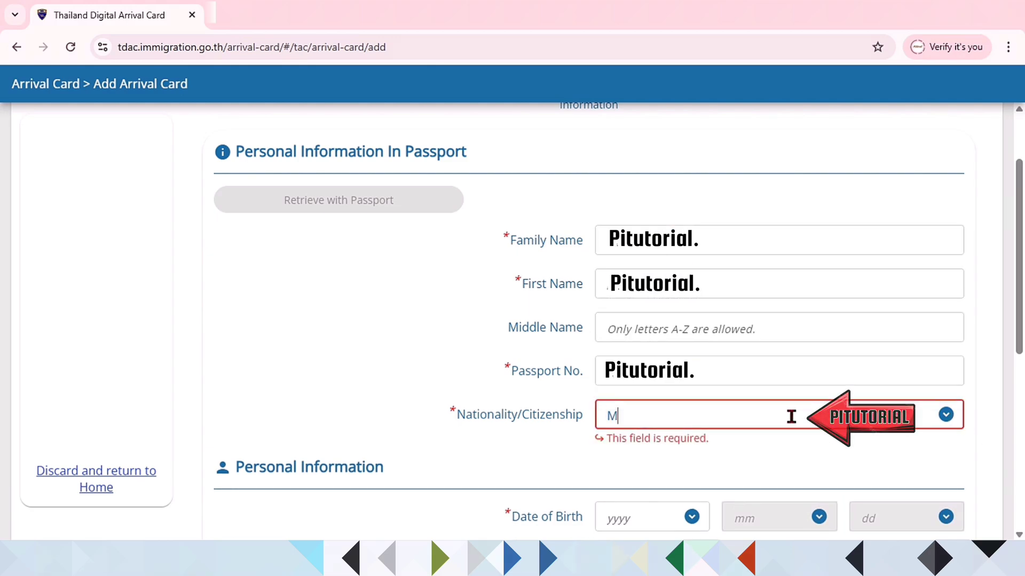
pyautogui.write('ALA')
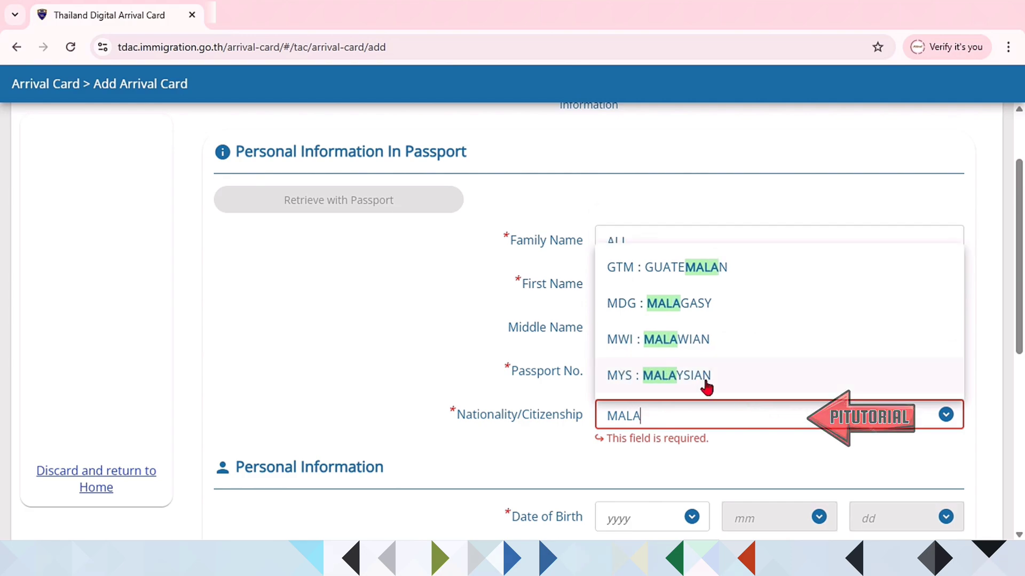
pyautogui.click(676, 383)
# Step: Enter birth year 1961 and birth month, occupation SELF EMPLOYED, and gender MALE
pyautogui.scroll(-5, 681, 226)
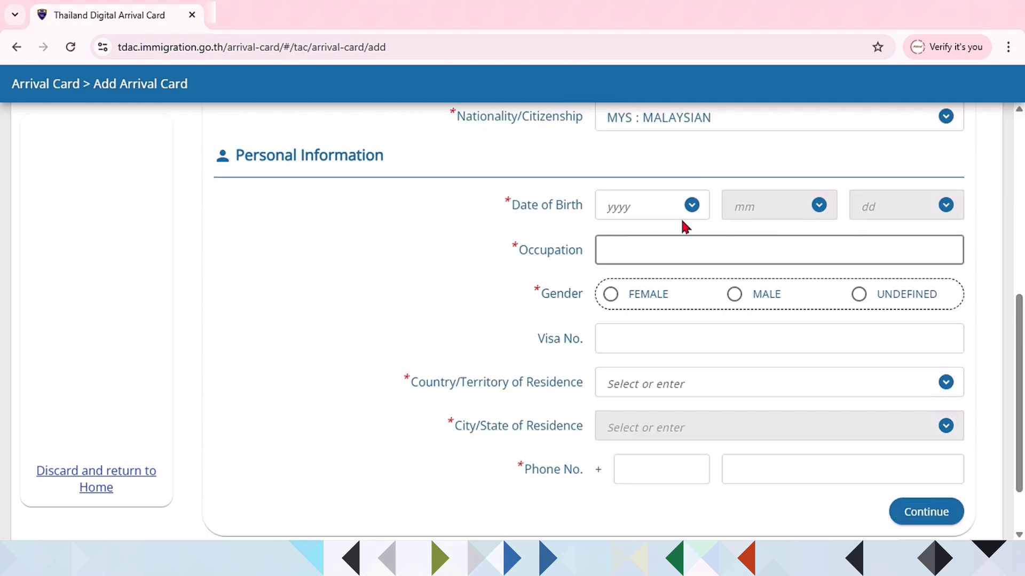
pyautogui.click(678, 220)
pyautogui.write('1961')
pyautogui.click(741, 207)
pyautogui.click(826, 209)
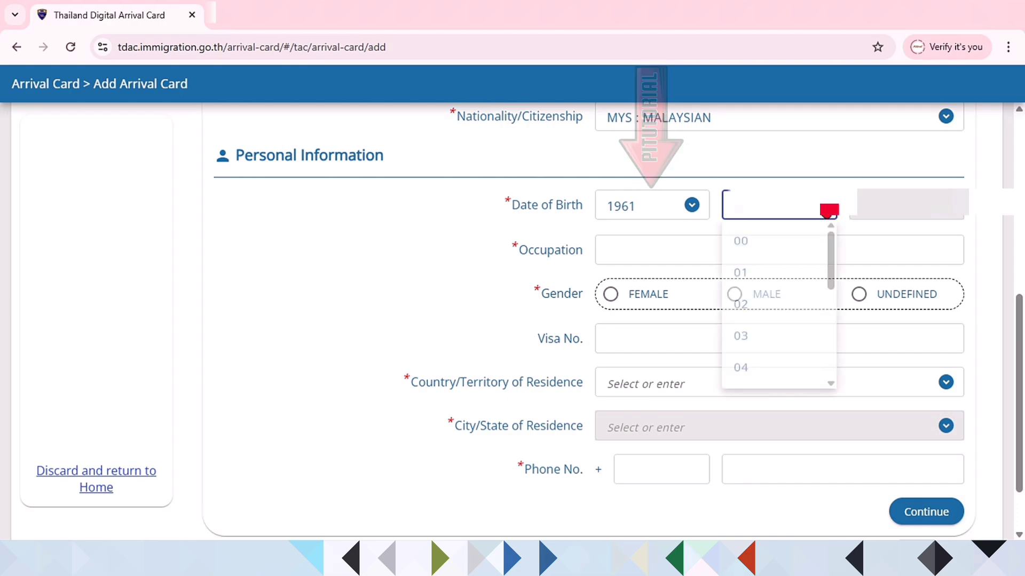
pyautogui.click(773, 318)
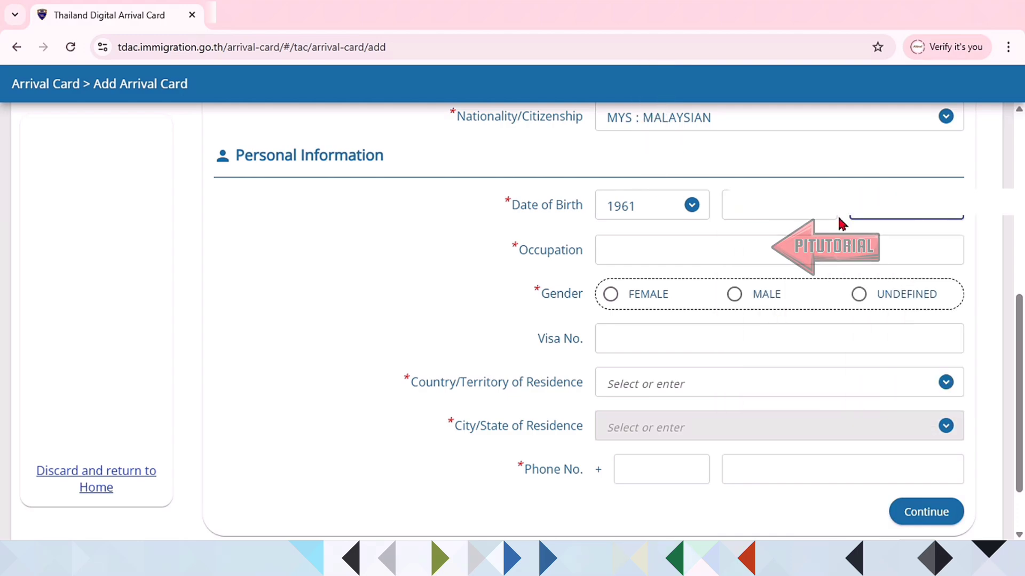
pyautogui.click(680, 248)
pyautogui.write('SELF')
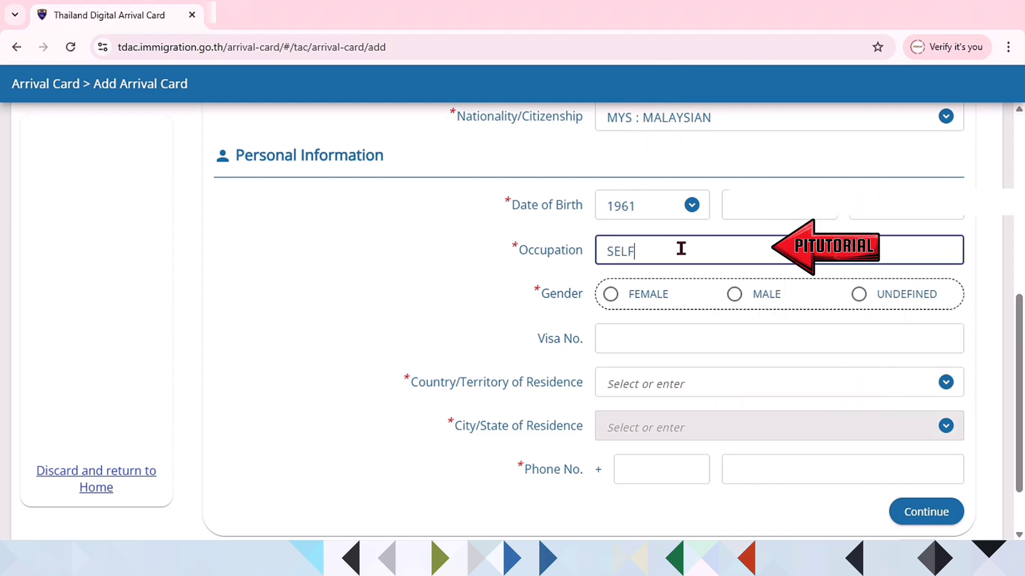
pyautogui.write(' EMP')
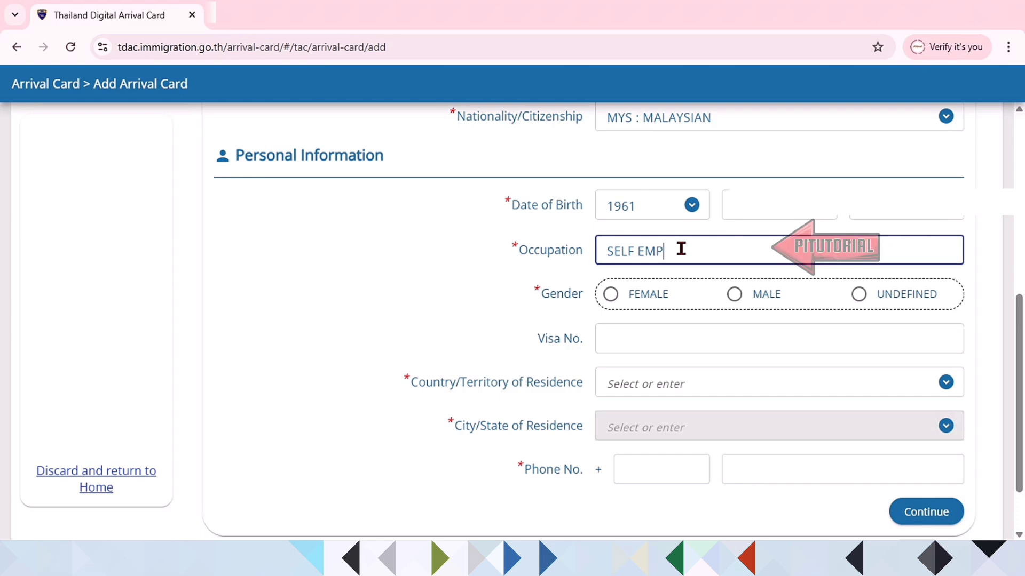
pyautogui.write('LOYED')
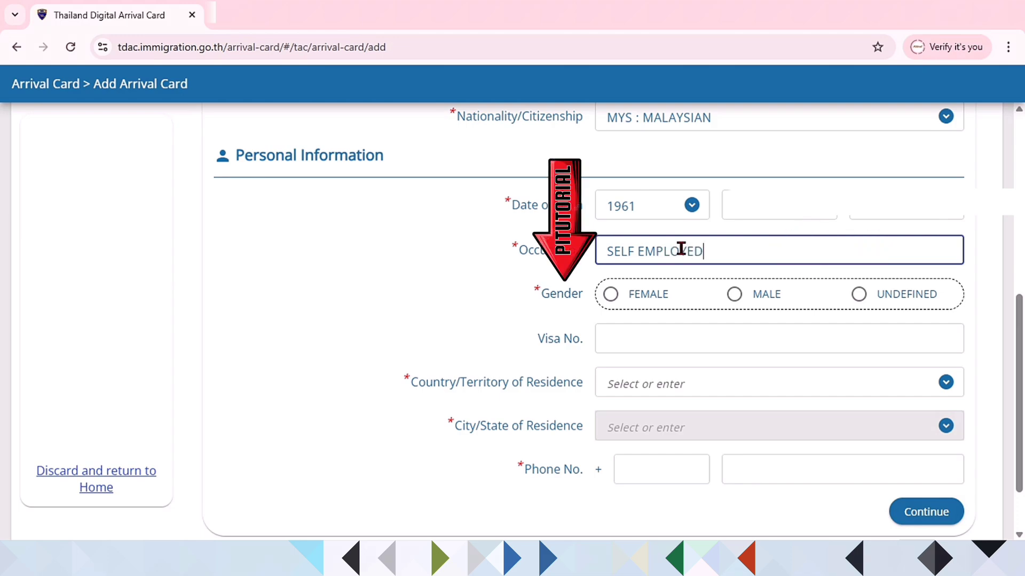
pyautogui.click(734, 294)
# Step: Set residence to MYS : MALAYSIA, city PAHANG, phone code 6013, then continue
pyautogui.scroll(-1, 649, 310)
pyautogui.click(649, 310)
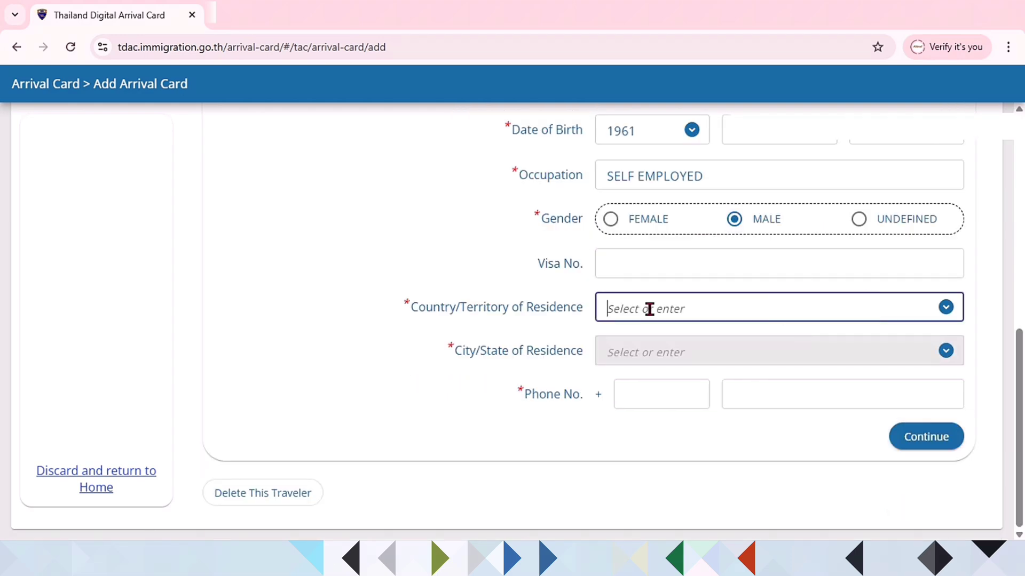
pyautogui.write('MA')
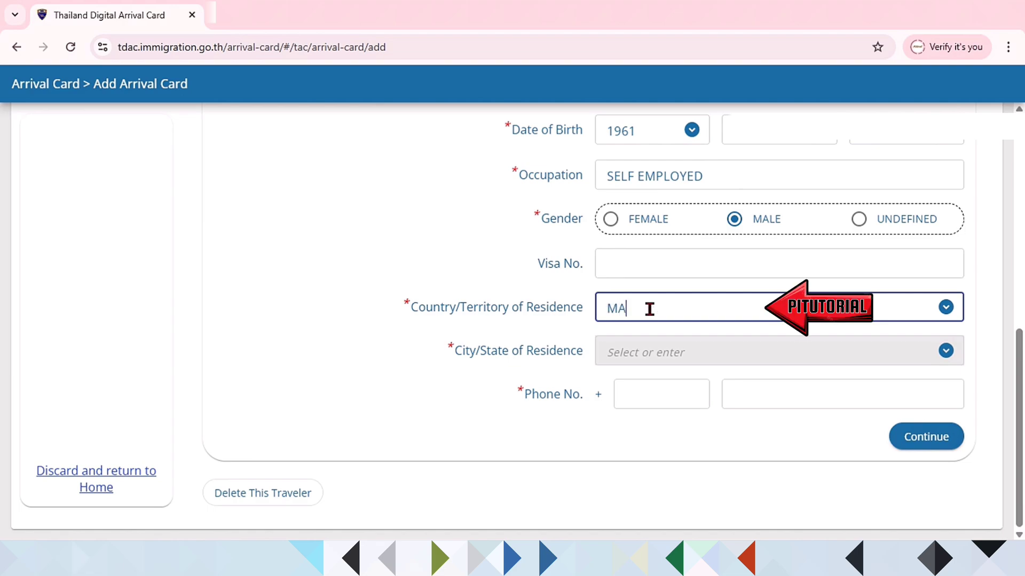
pyautogui.click(662, 347)
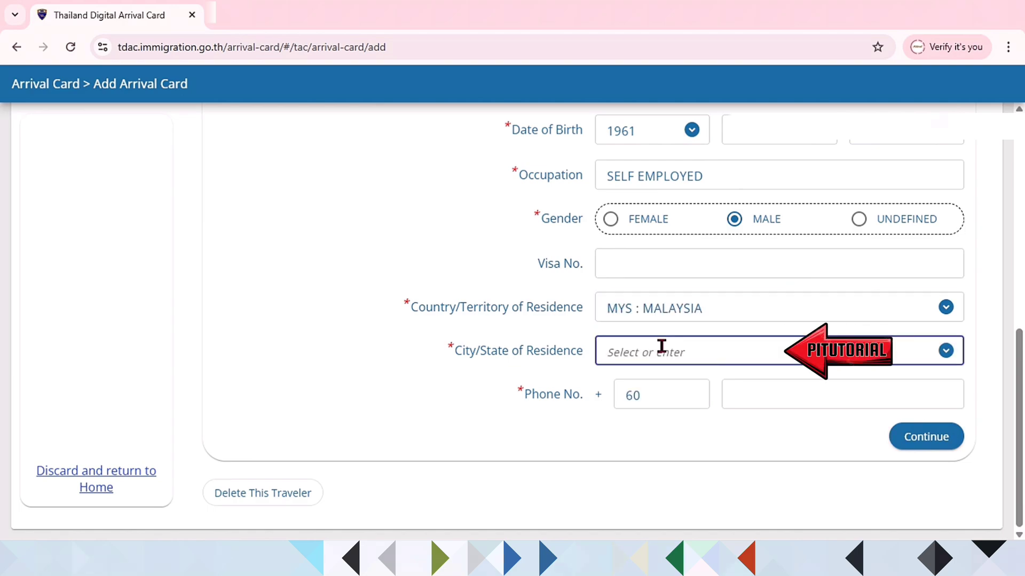
pyautogui.write('PAHANG')
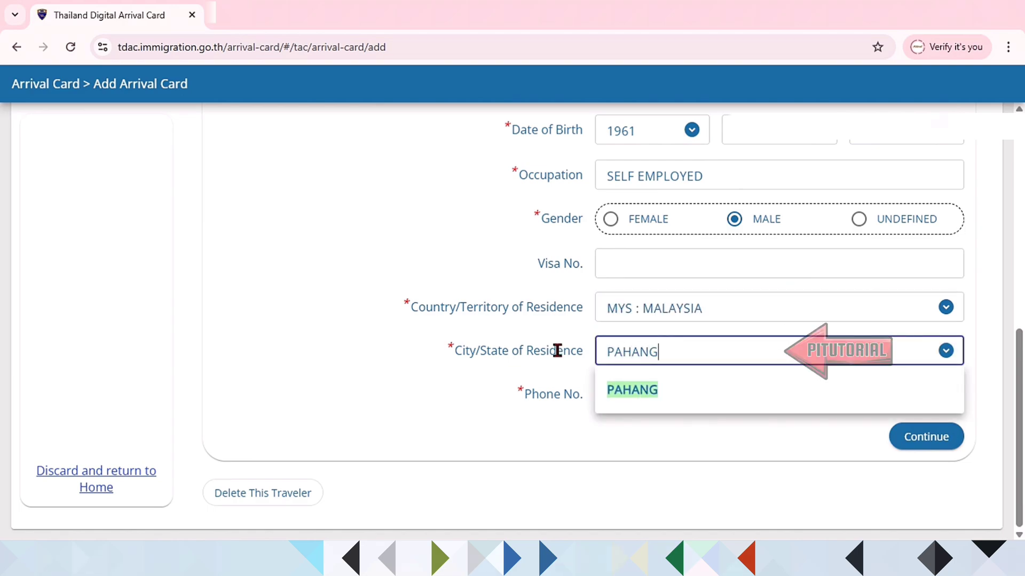
pyautogui.click(683, 391)
pyautogui.click(681, 403)
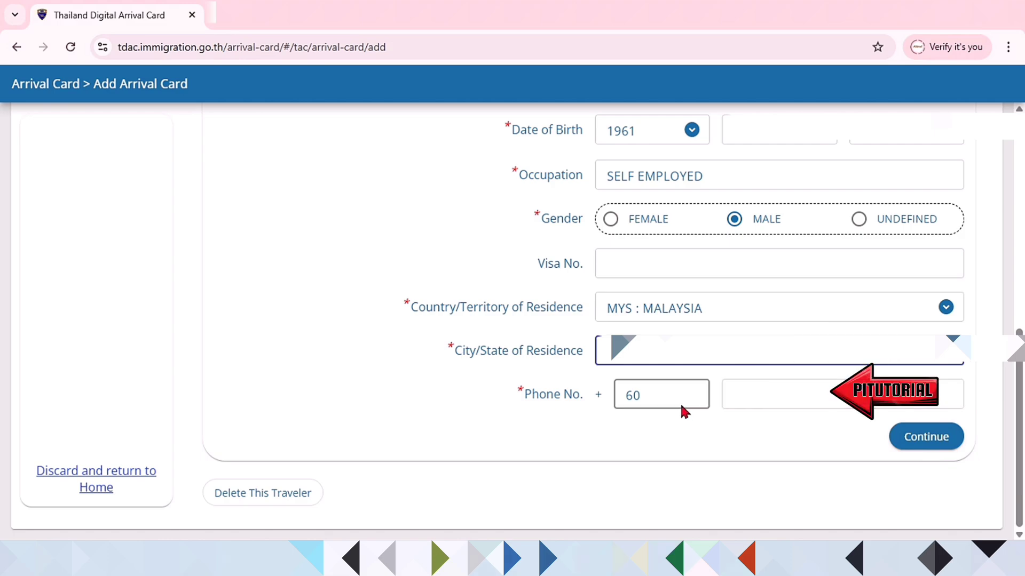
pyautogui.write('13')
pyautogui.click(768, 395)
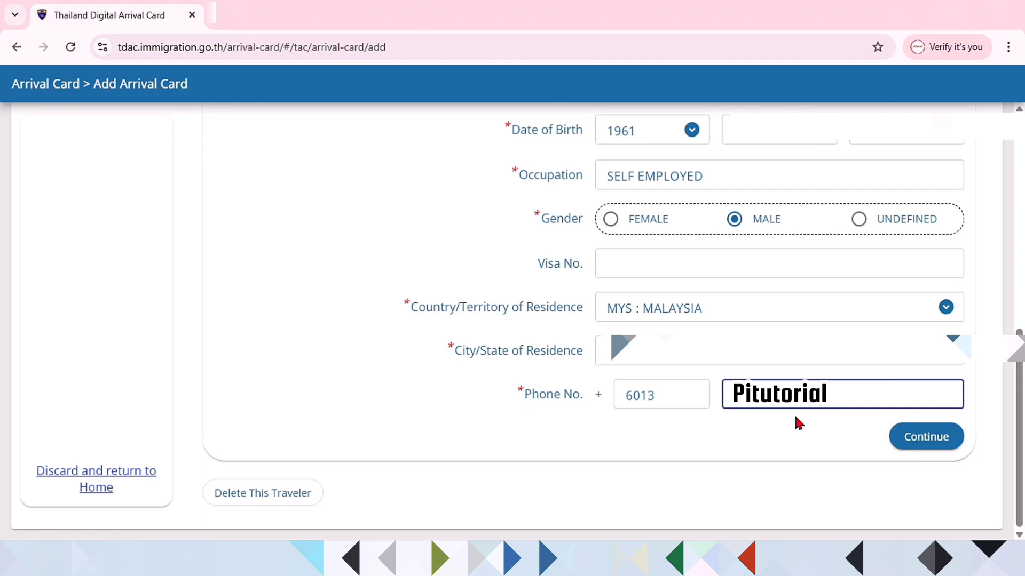
pyautogui.click(945, 441)
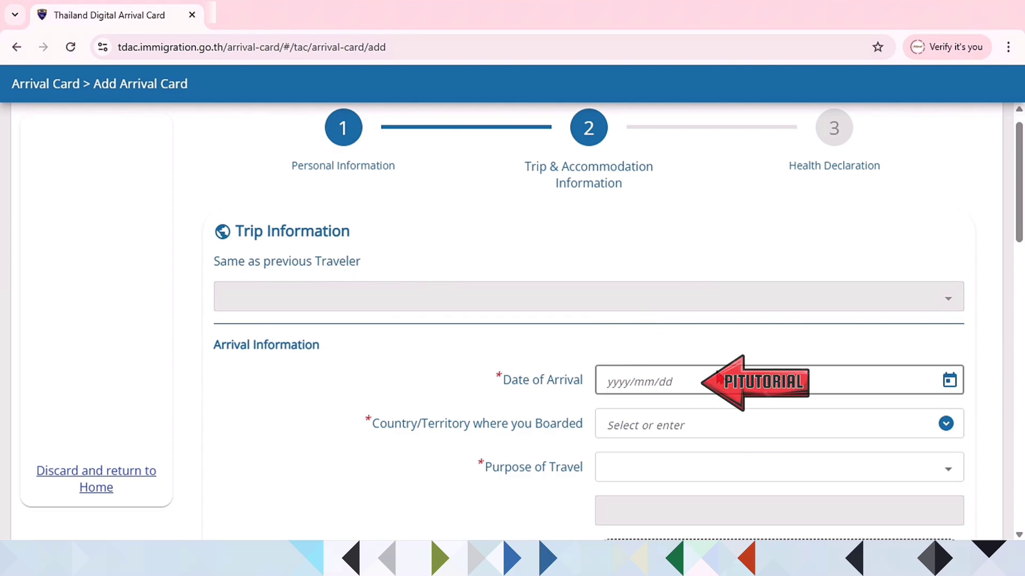
# Step: Set arrival date 2025/04/30 and boarding country MYS : MALAYSIA
pyautogui.click(950, 380)
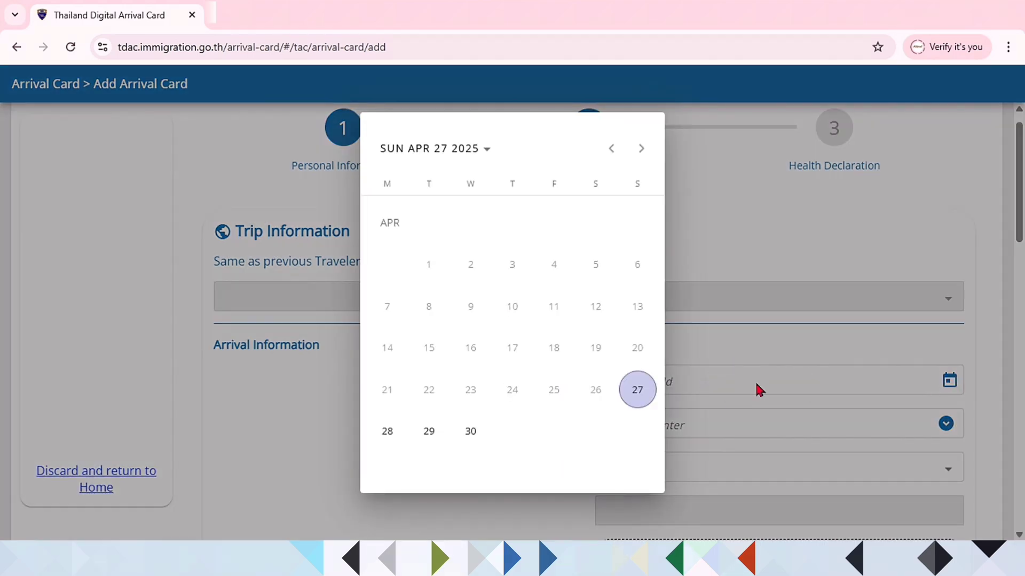
pyautogui.click(470, 432)
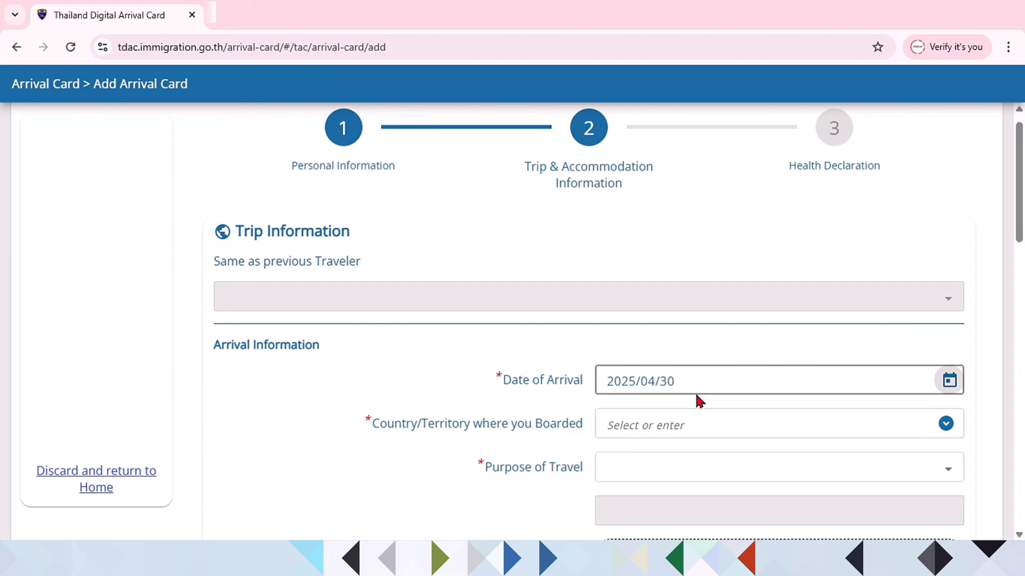
pyautogui.scroll(-3, 756, 343)
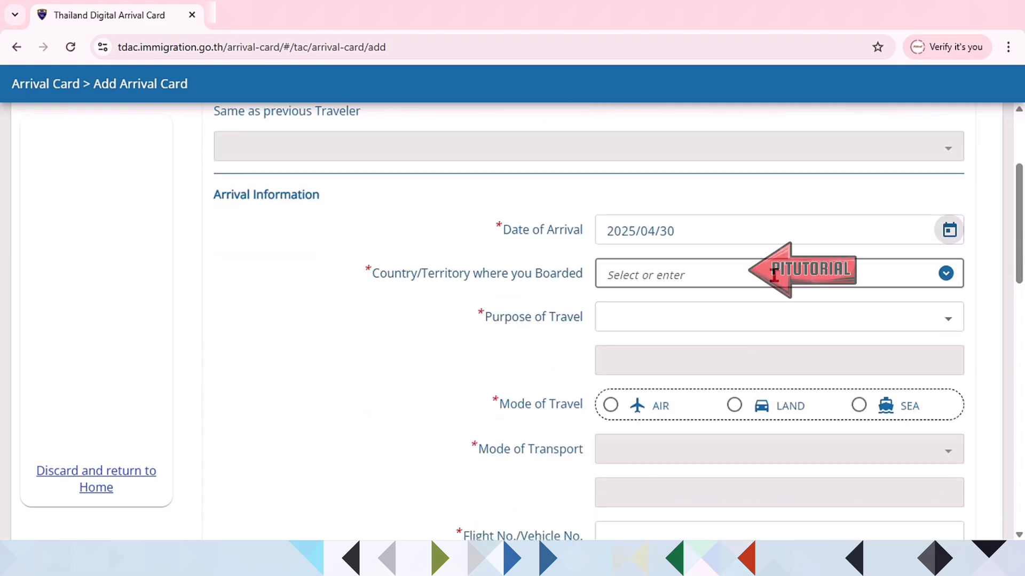
pyautogui.click(919, 278)
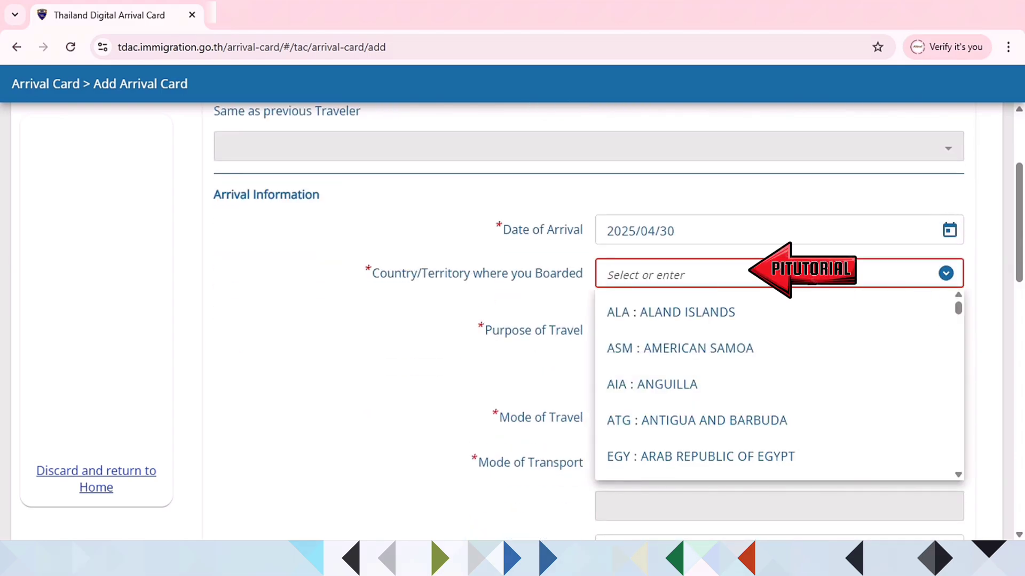
pyautogui.click(749, 276)
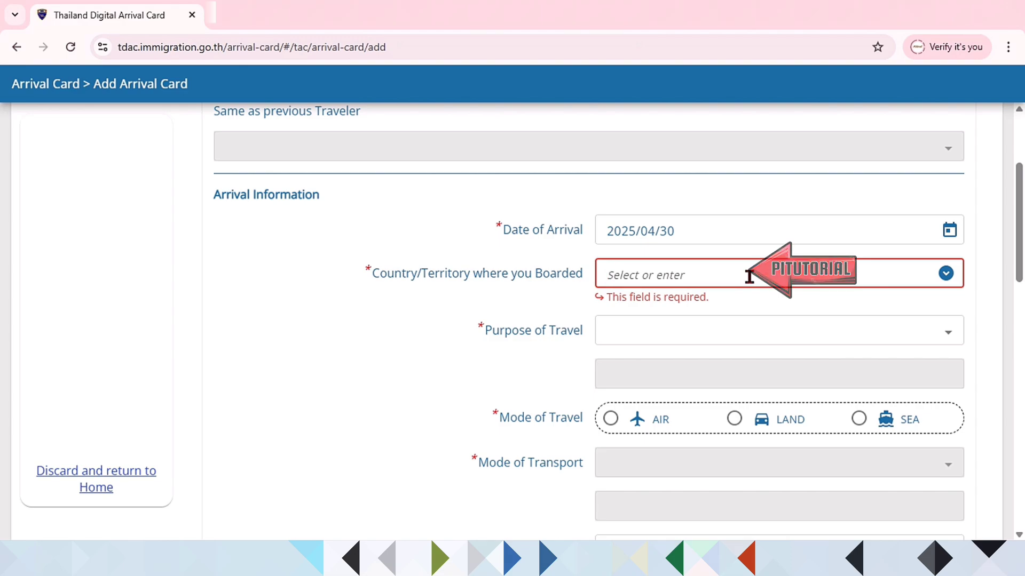
pyautogui.write('MALAY')
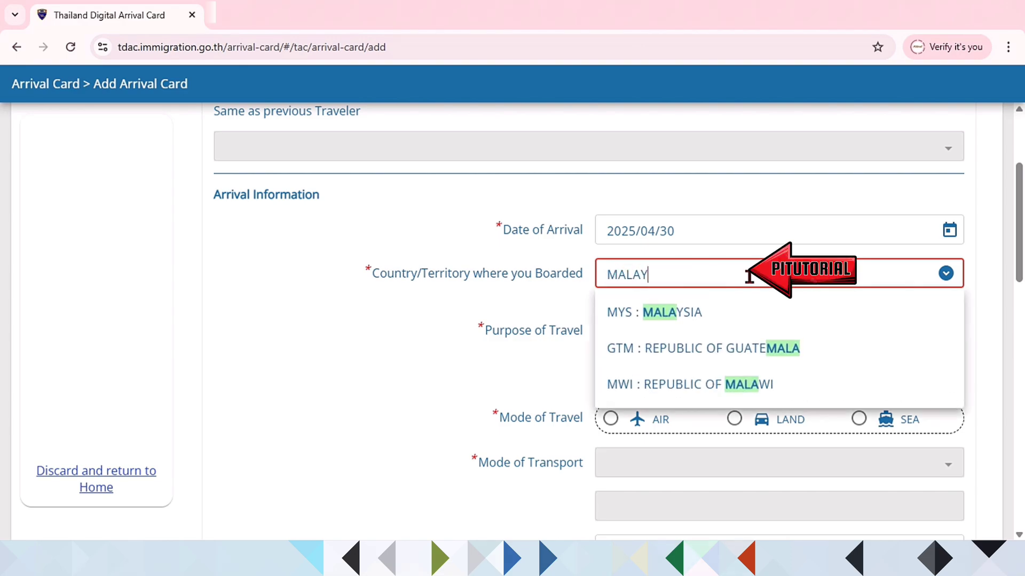
pyautogui.click(728, 311)
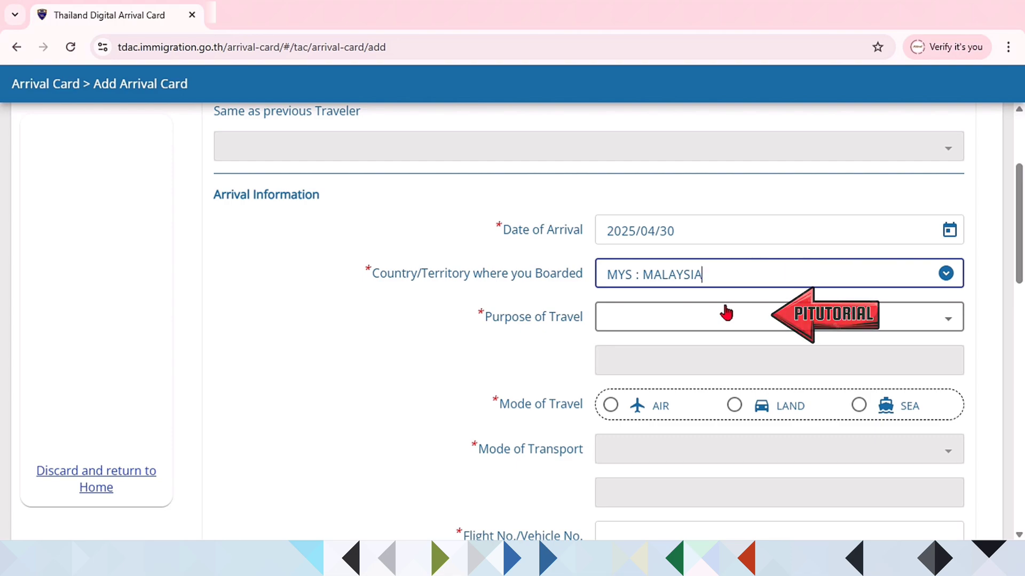
# Step: Set travel purpose to OTHERS, specified as VISIT FAMILY
pyautogui.click(718, 318)
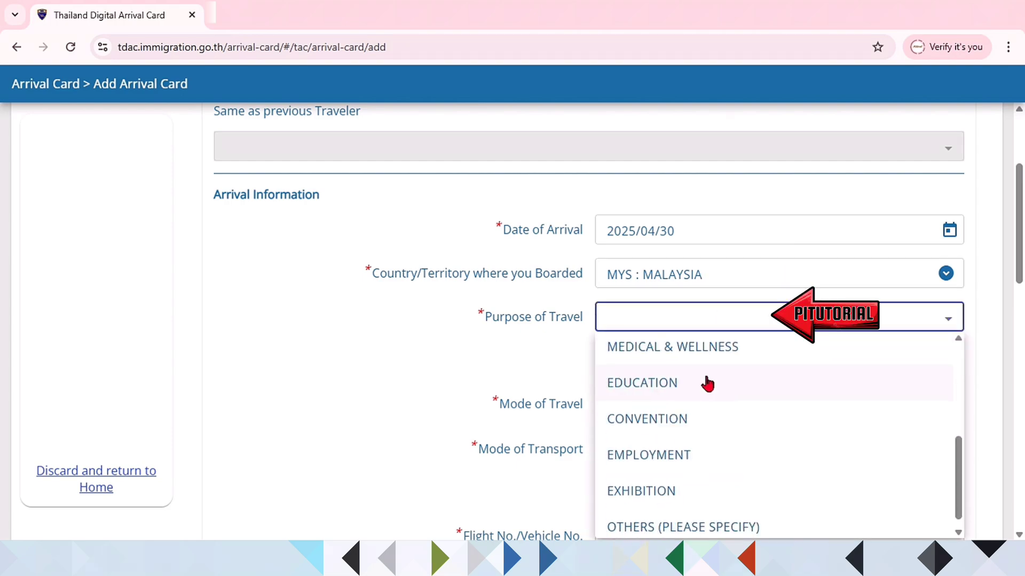
pyautogui.click(722, 514)
pyautogui.click(647, 361)
pyautogui.write('VISIT FAMILY')
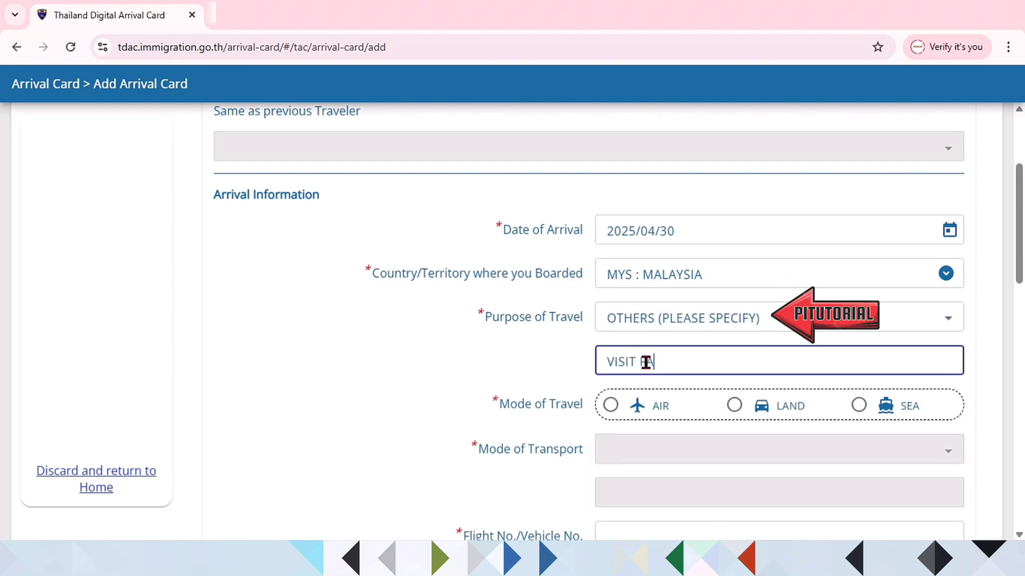
# Step: Choose LAND travel with transport OTHERS as MOTORCYCLE, and fill the vehicle number
pyautogui.scroll(-4, 667, 200)
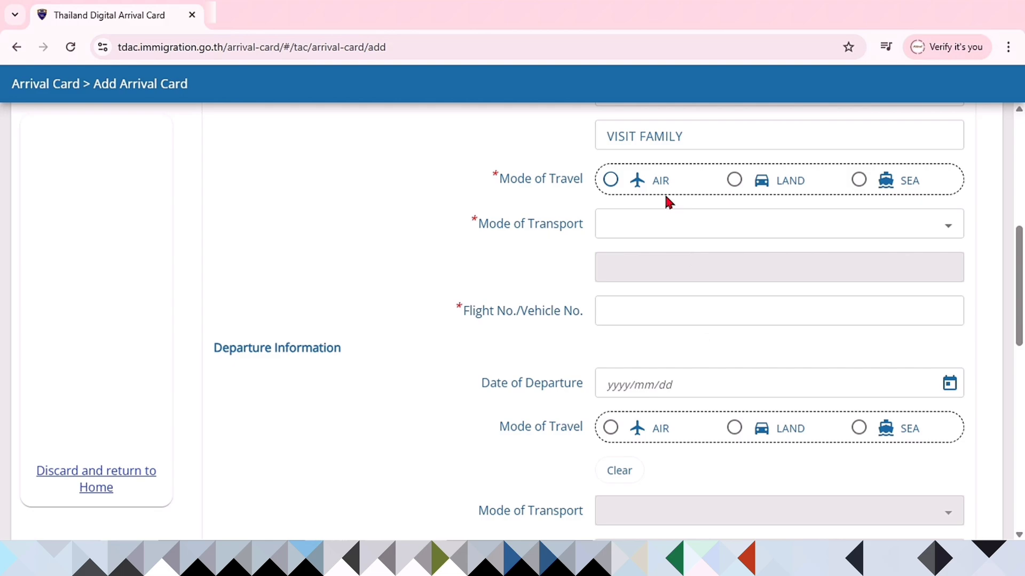
pyautogui.click(611, 180)
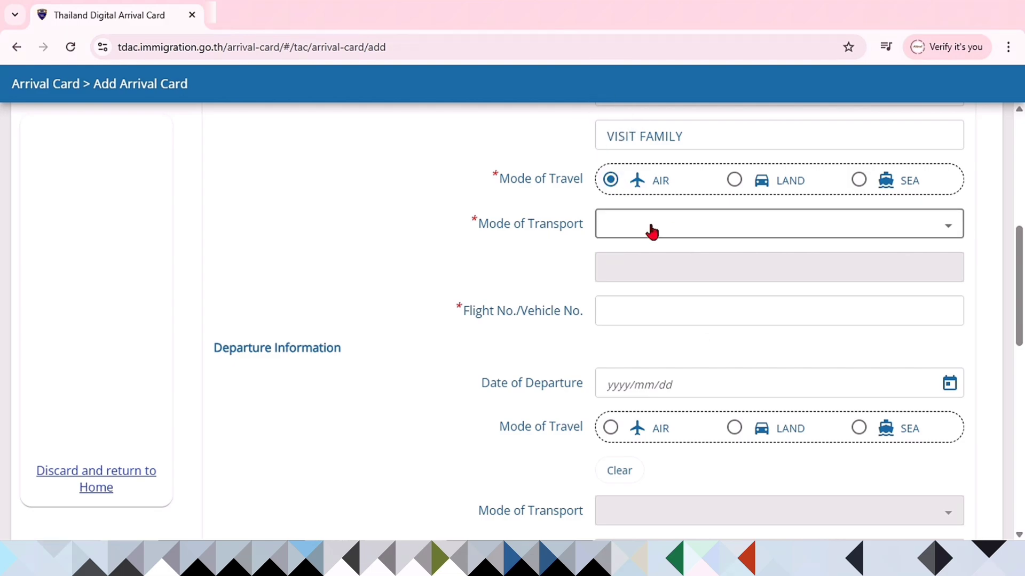
pyautogui.click(734, 182)
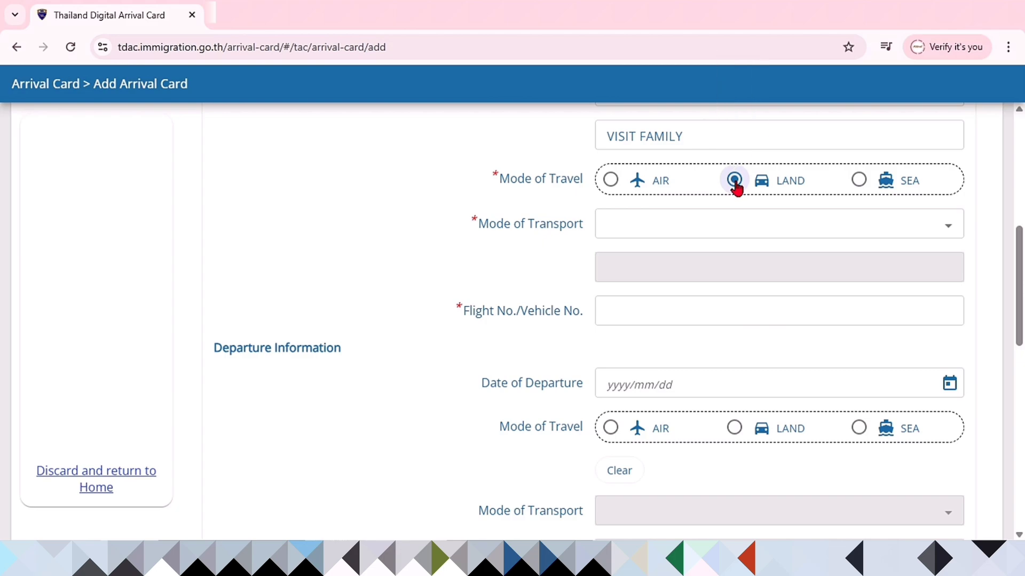
pyautogui.click(858, 180)
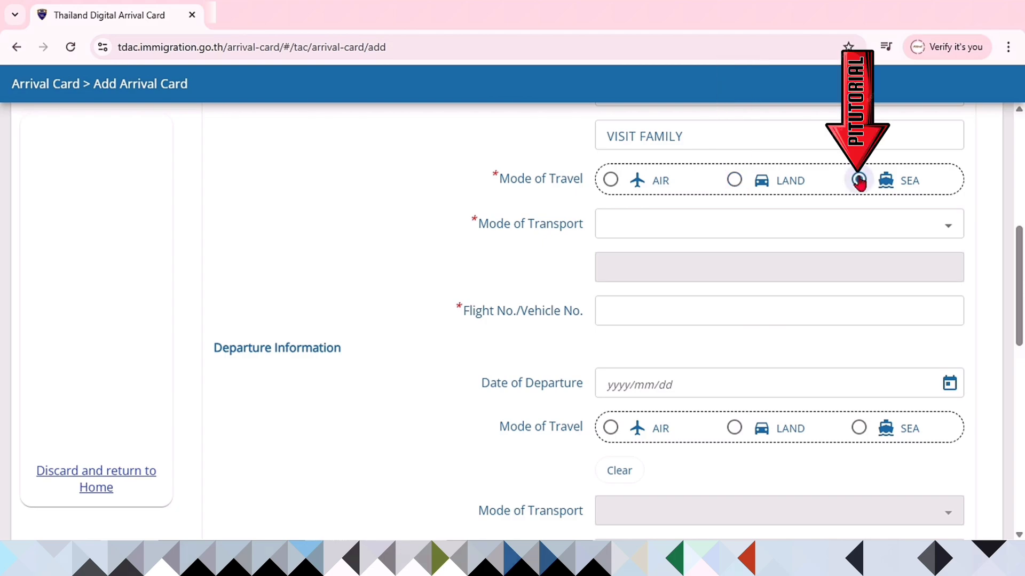
pyautogui.click(734, 180)
pyautogui.click(732, 230)
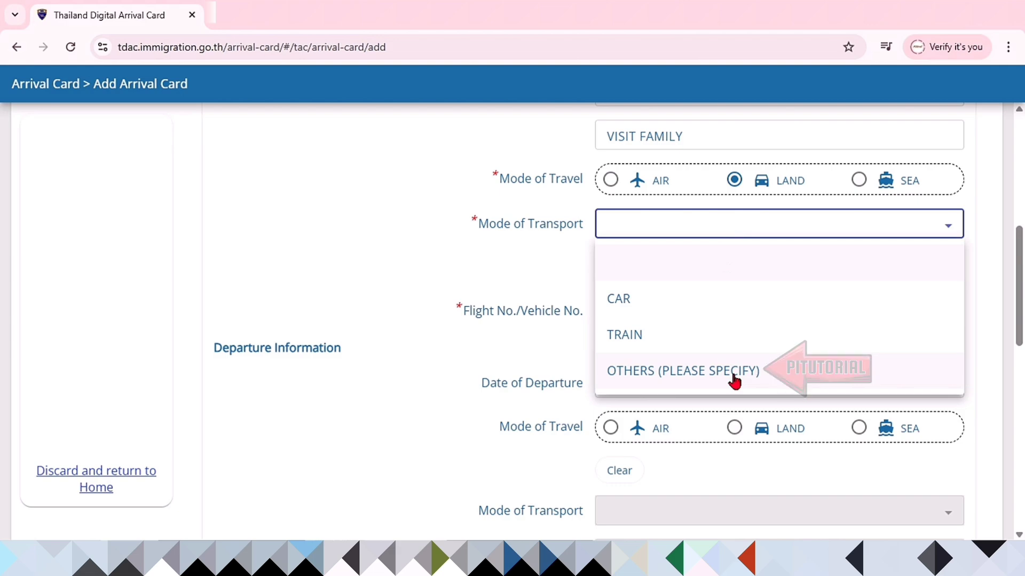
pyautogui.click(734, 374)
pyautogui.click(679, 275)
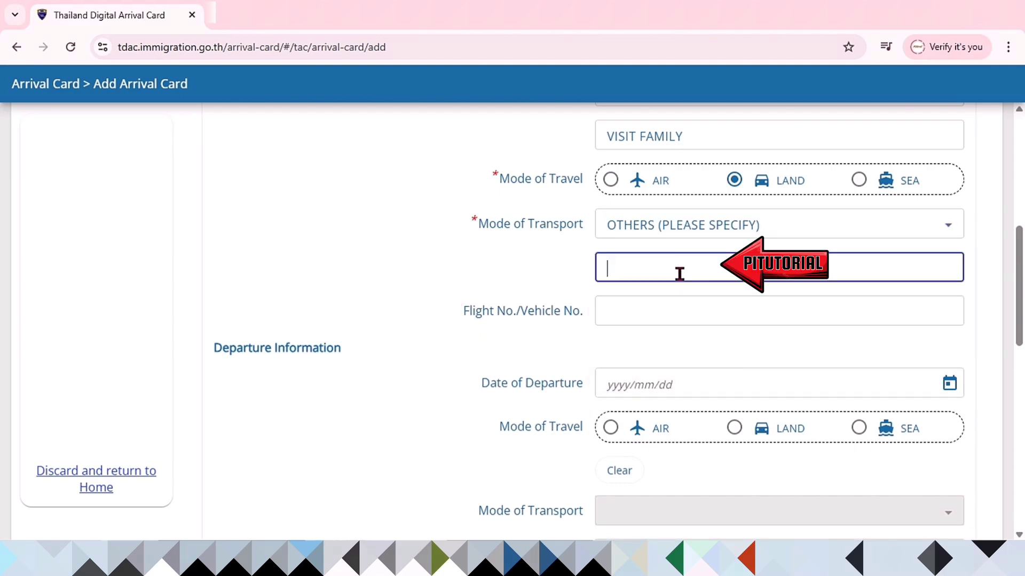
pyautogui.write('MOTORCYCLE')
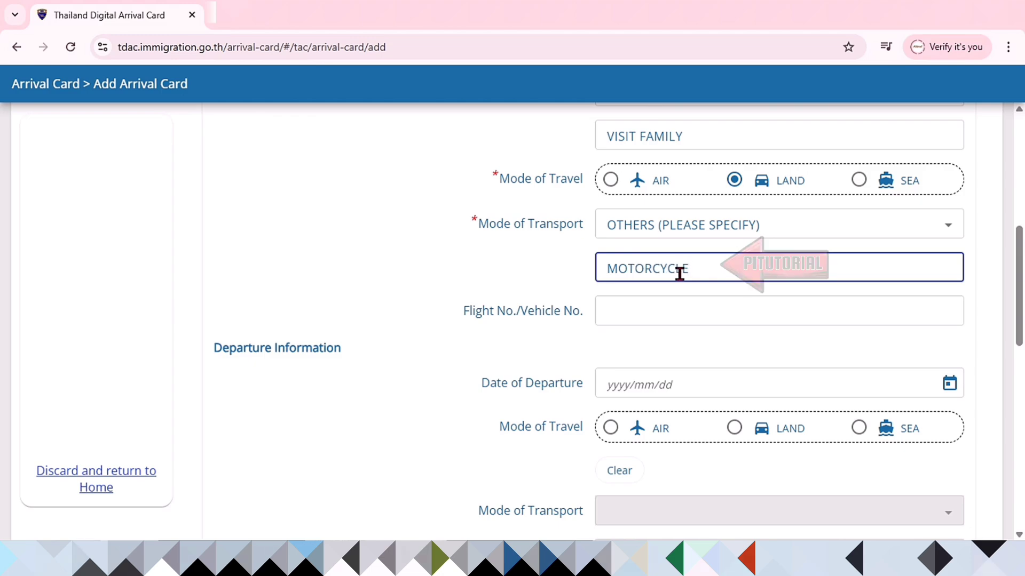
pyautogui.press('Tab')
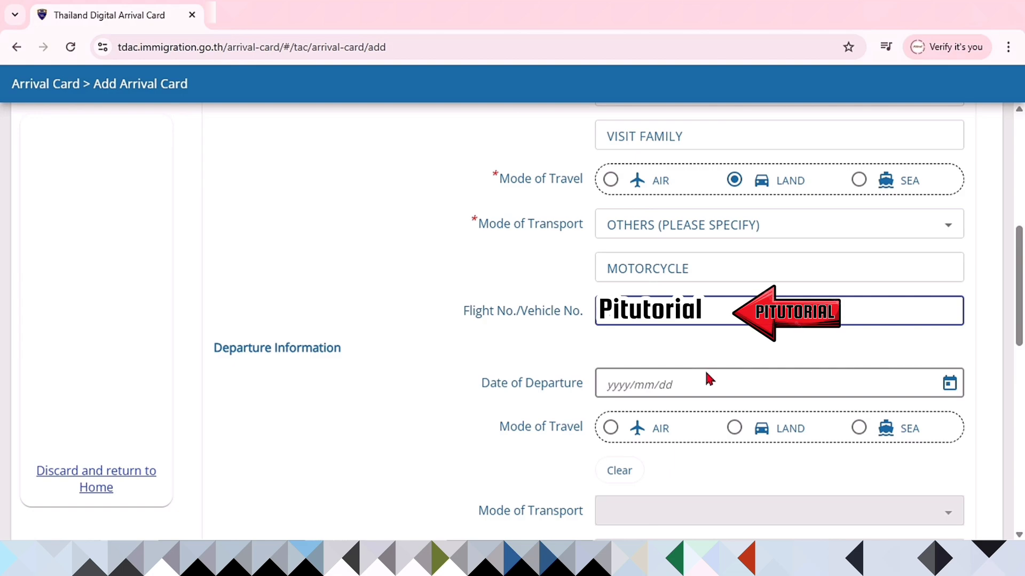
pyautogui.click(758, 352)
pyautogui.scroll(-4, 753, 341)
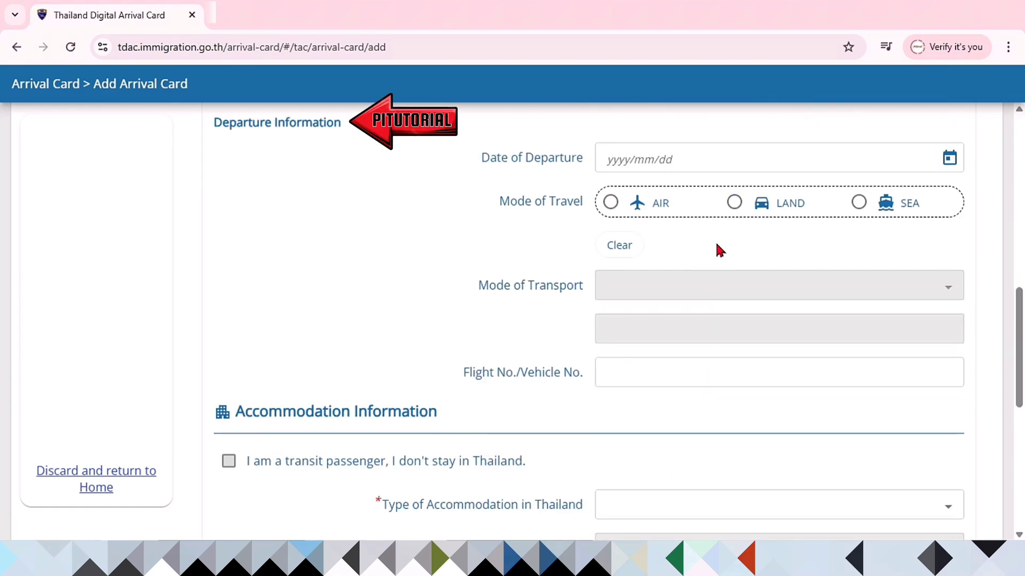
pyautogui.moveTo(247, 121); pyautogui.dragTo(343, 120)
pyautogui.click(393, 131)
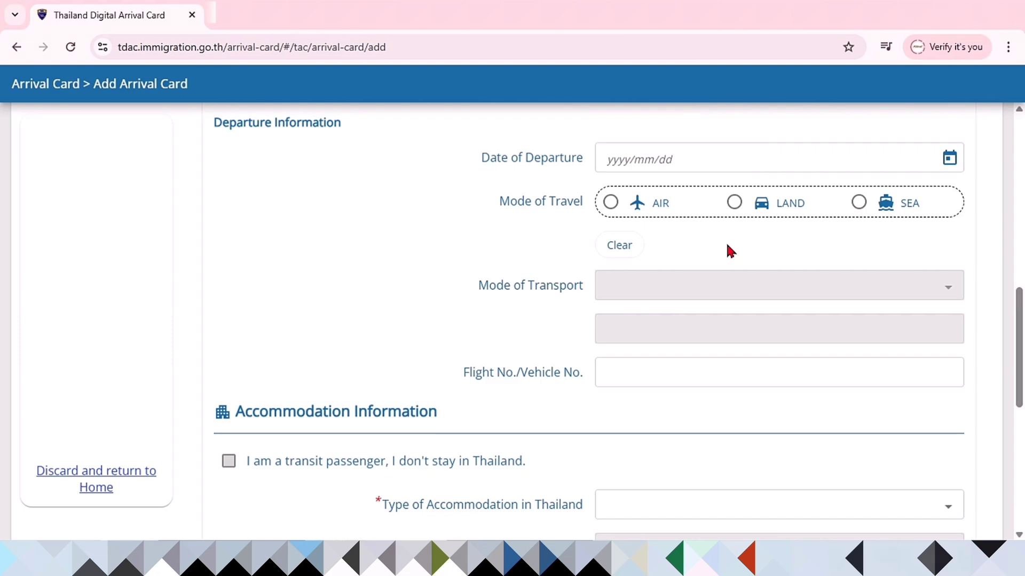
pyautogui.scroll(-4, 728, 251)
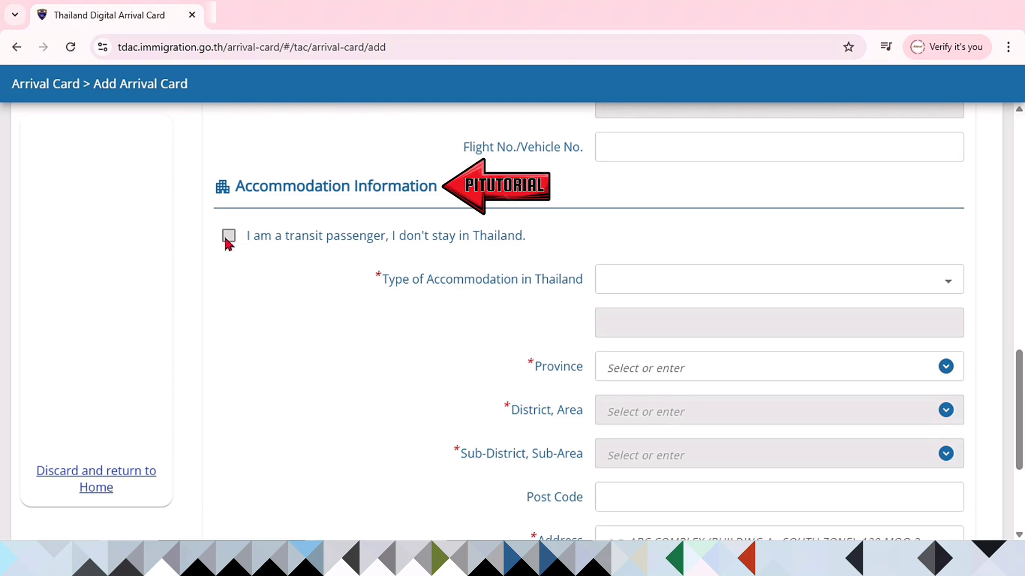
# Step: Set accommodation type to OTHERS, specified as FAMILY HOUSE
pyautogui.click(729, 291)
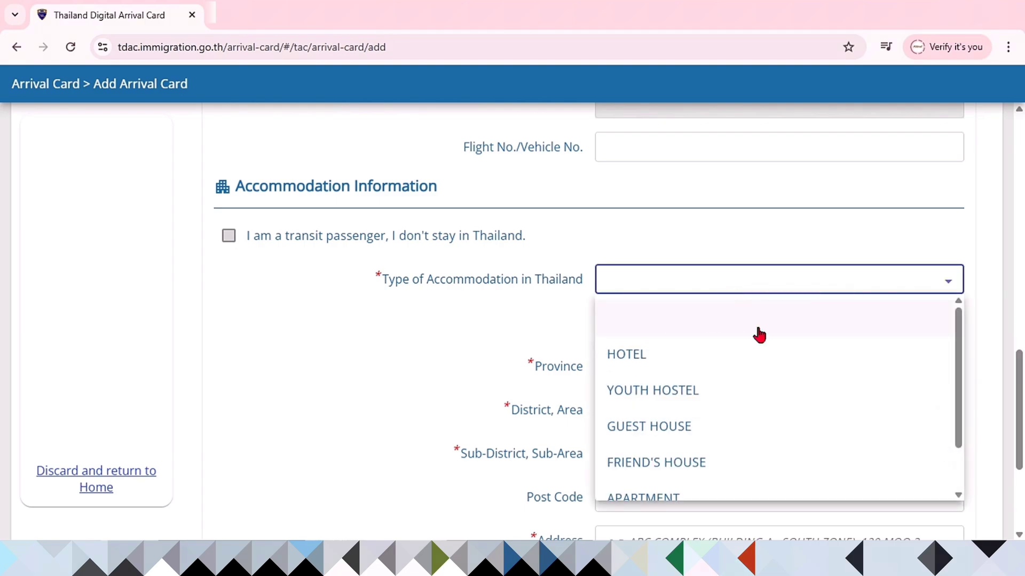
pyautogui.scroll(-1, 777, 369)
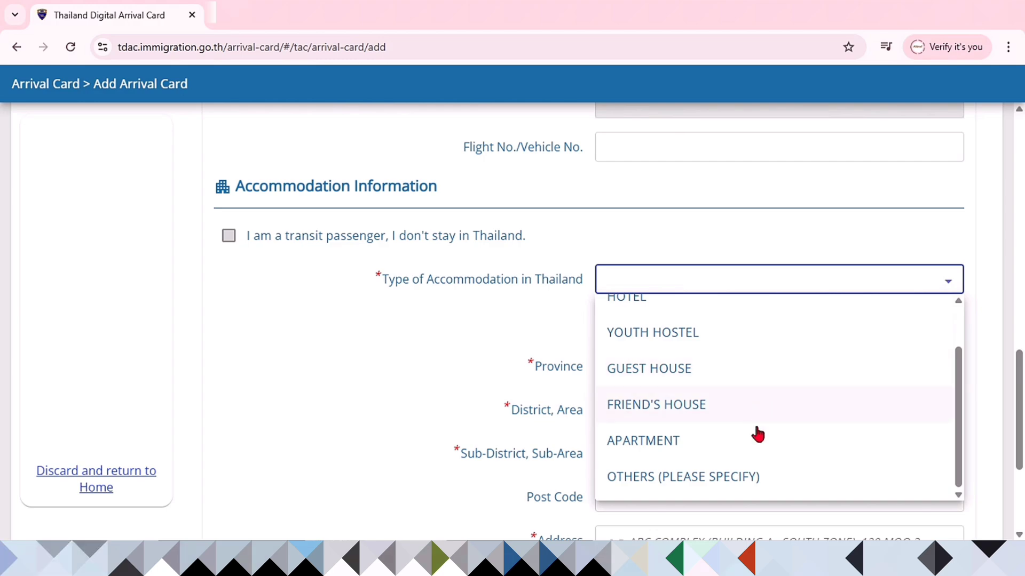
pyautogui.click(780, 477)
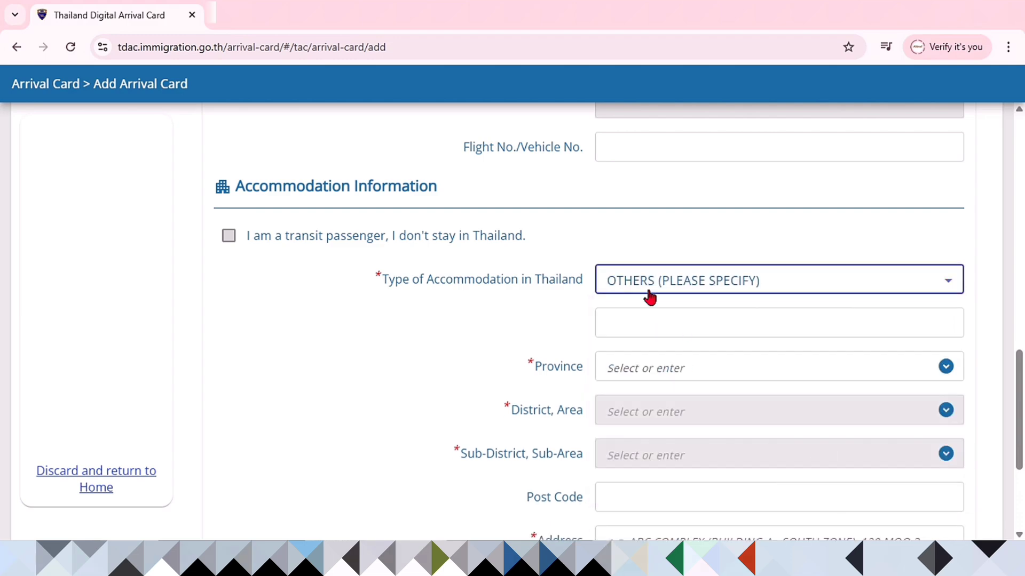
pyautogui.click(641, 322)
pyautogui.write('FAMILY')
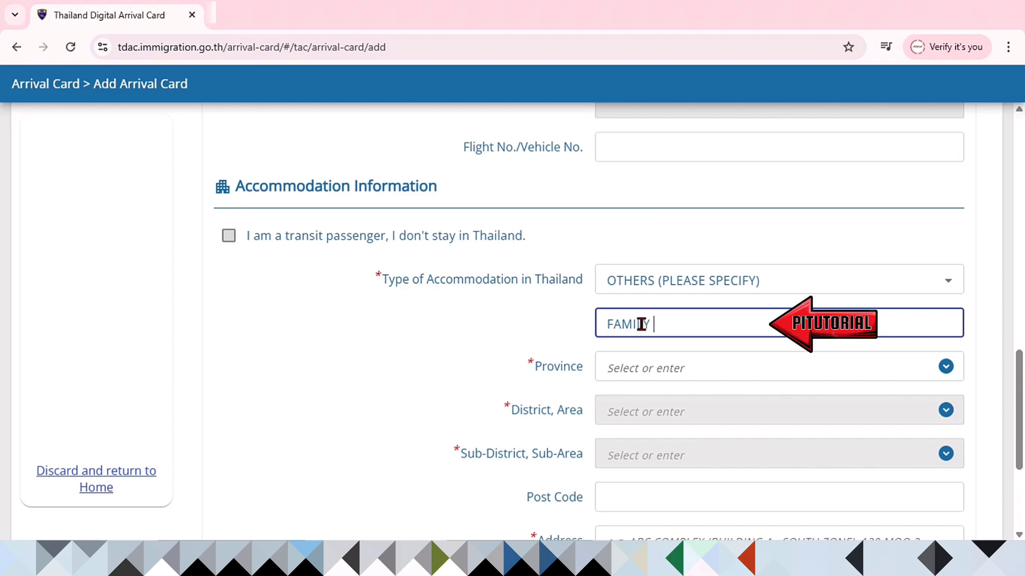
pyautogui.write(' HOUSE')
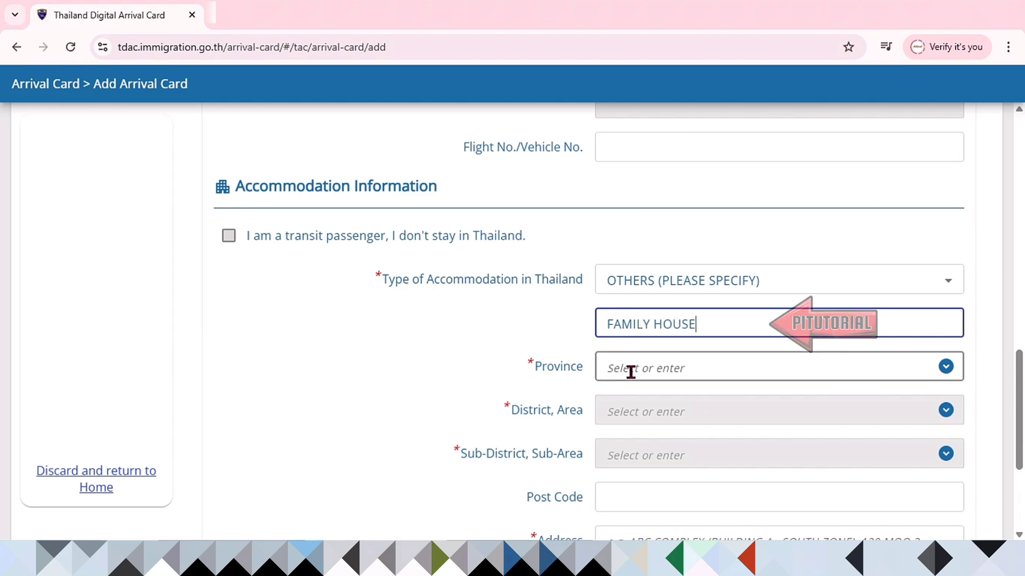
# Step: Set province NARATHIWAT, district and sub-district WAENG, paste the address, and continue
pyautogui.click(630, 372)
pyautogui.write('NARA')
pyautogui.click(672, 406)
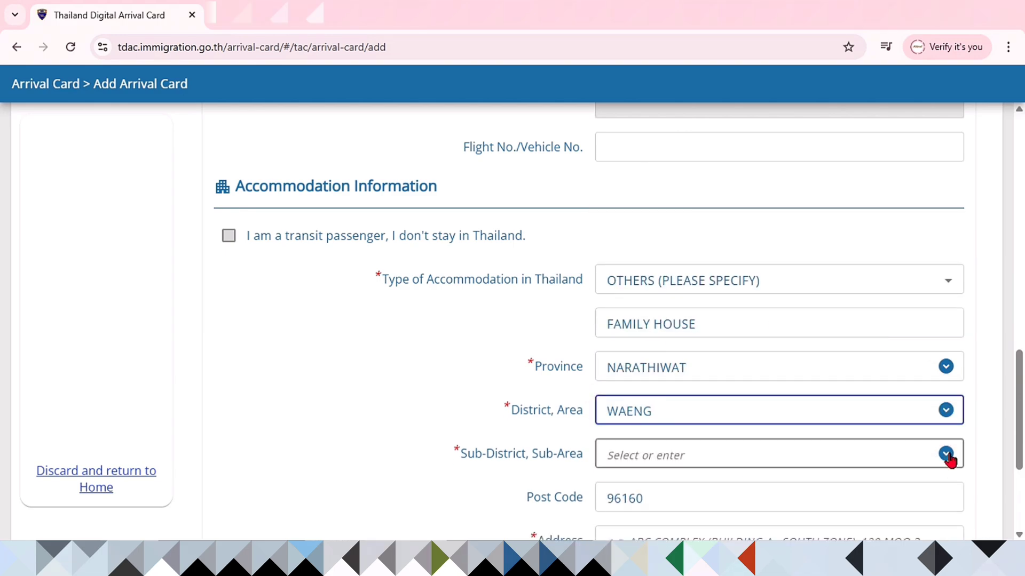
pyautogui.click(949, 453)
pyautogui.click(787, 407)
pyautogui.scroll(-4, 828, 347)
pyautogui.click(779, 355)
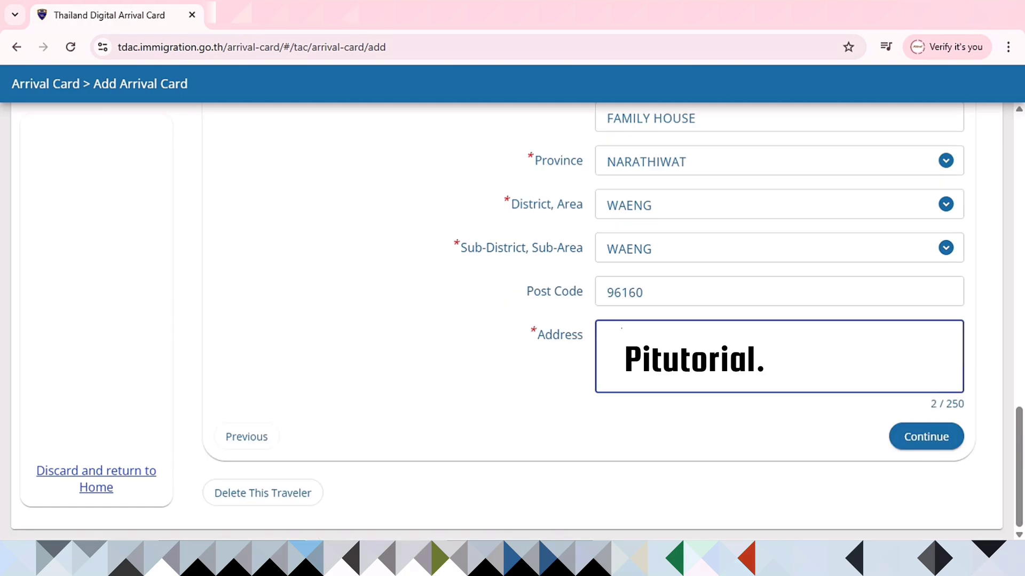
pyautogui.hotkey('ctrl', 'v')
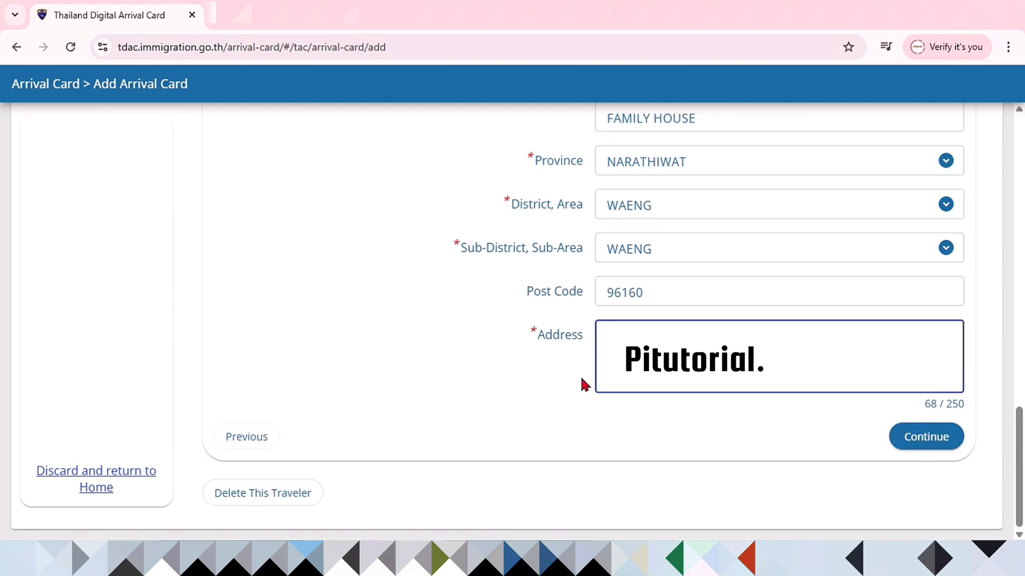
pyautogui.click(928, 440)
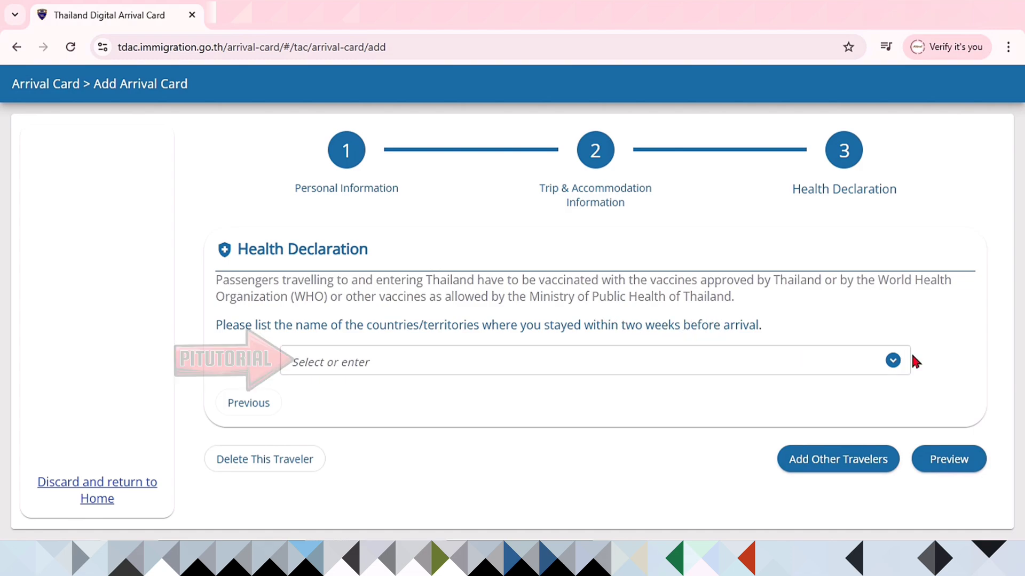
# Step: Add MYS : MALAYSIA as a country recently stayed in, then preview the card
pyautogui.click(864, 358)
pyautogui.write('MALAY')
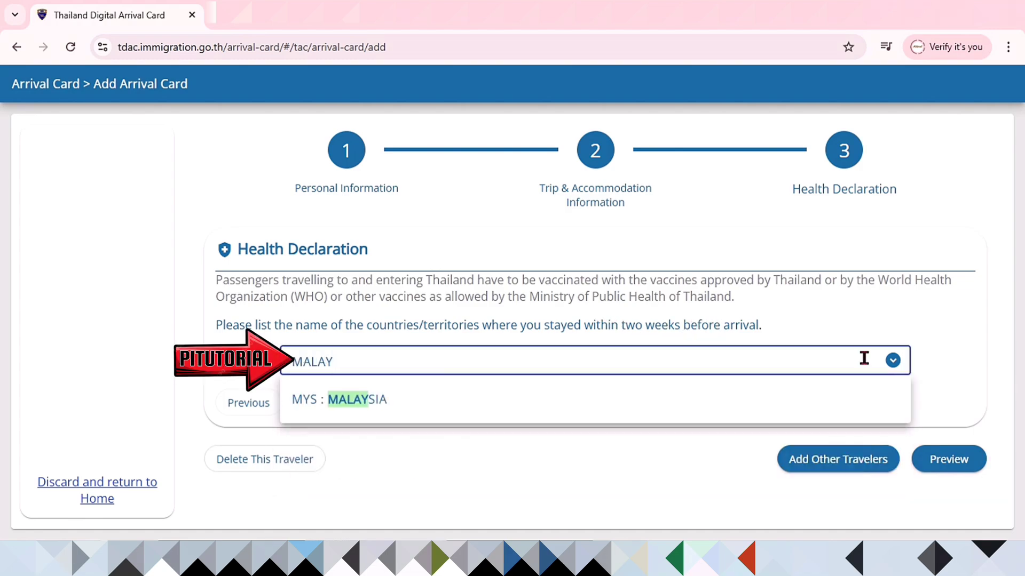
pyautogui.click(373, 408)
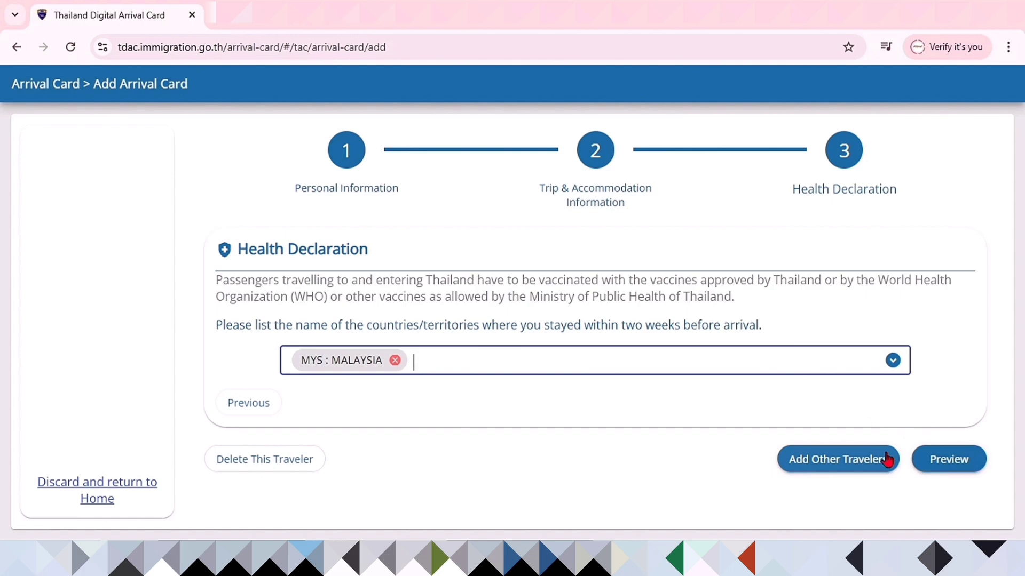
pyautogui.click(959, 465)
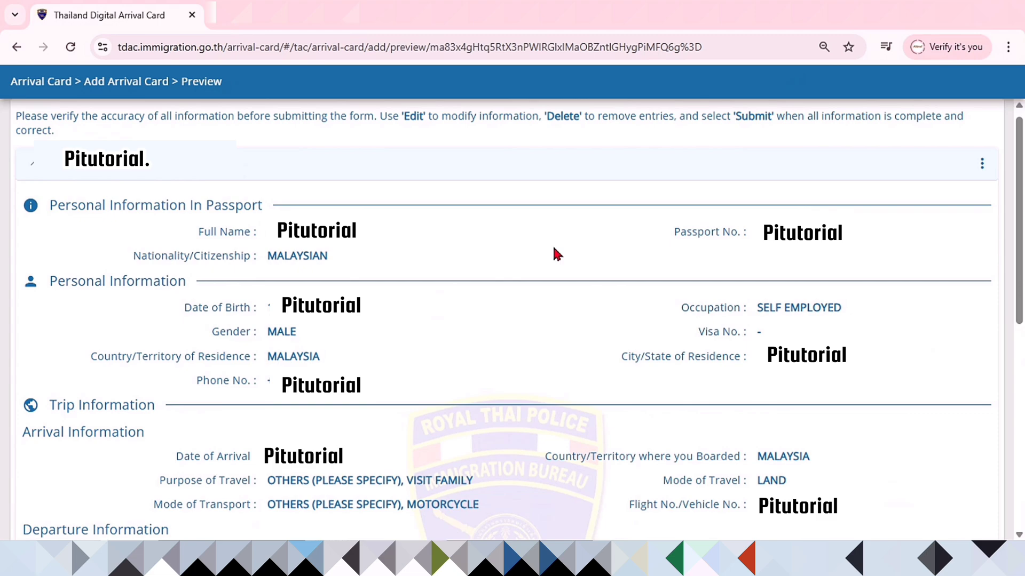
# Step: On the Preview page, type the e-mail address for receiving the card in lowercase
pyautogui.scroll(-8, 824, 290)
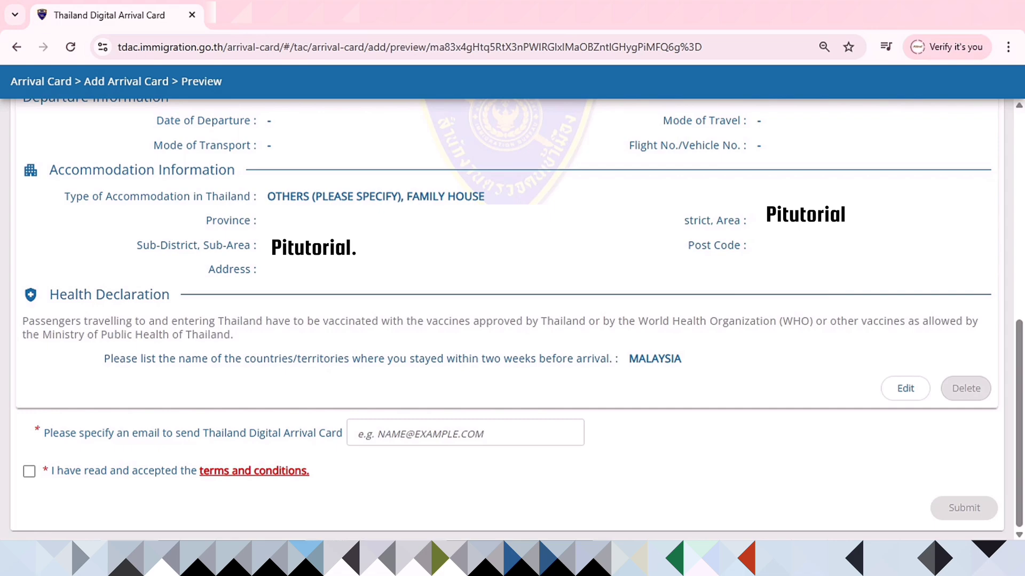
pyautogui.click(430, 430)
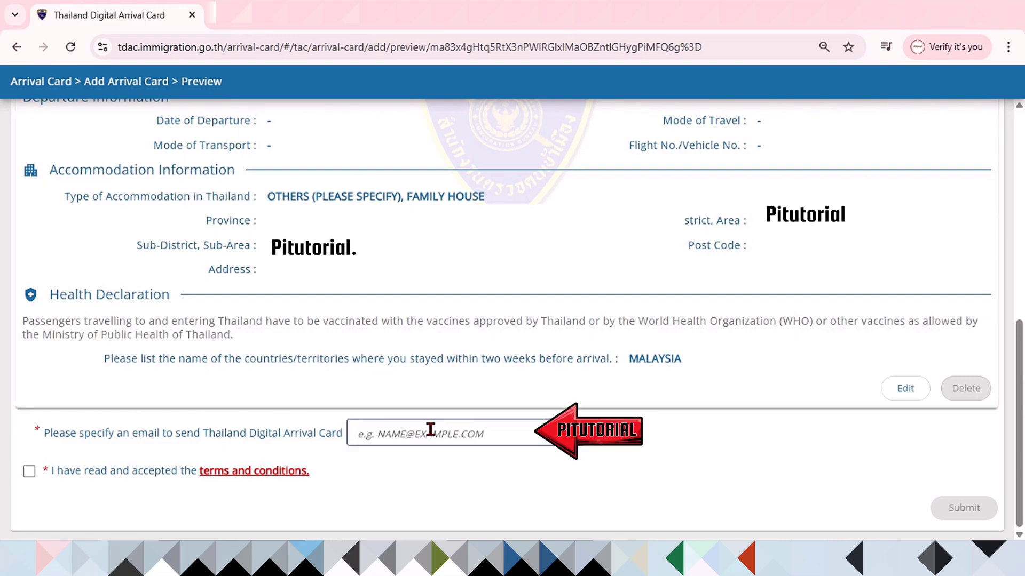
pyautogui.press('capslock')
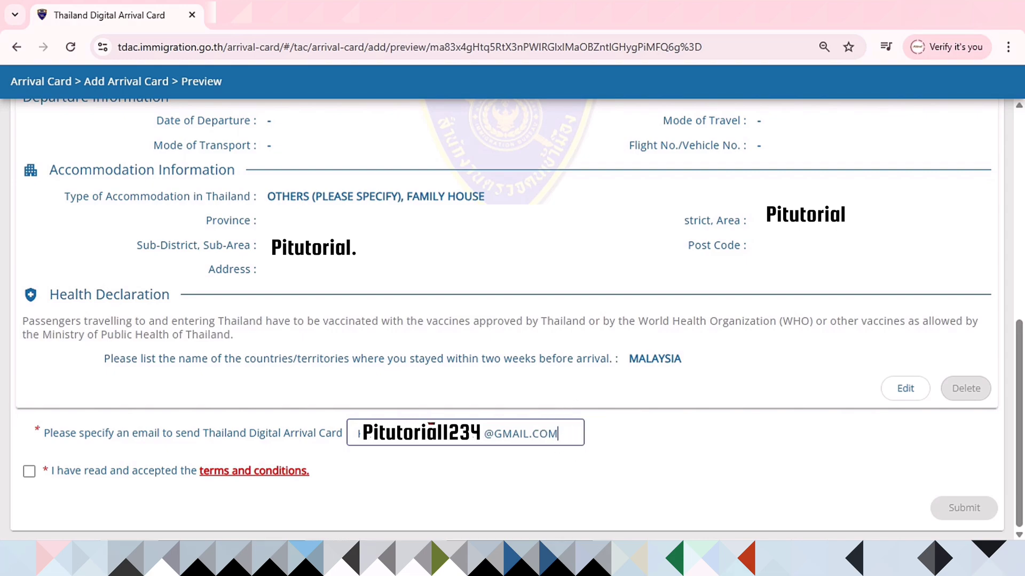
# Step: Accept the terms and conditions, submit the arrival card, and confirm the e-mail address
pyautogui.click(29, 471)
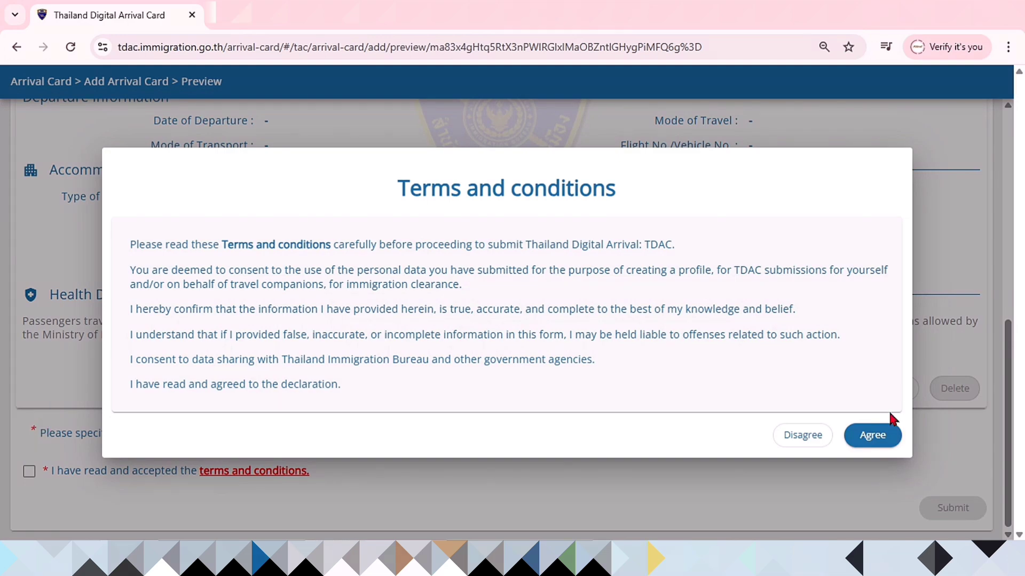
pyautogui.click(884, 437)
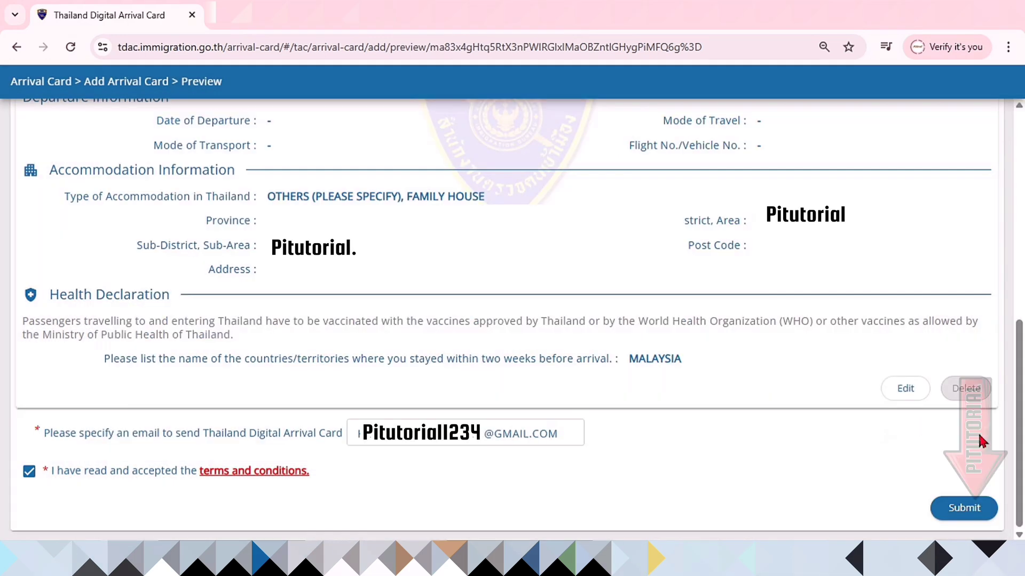
pyautogui.click(961, 508)
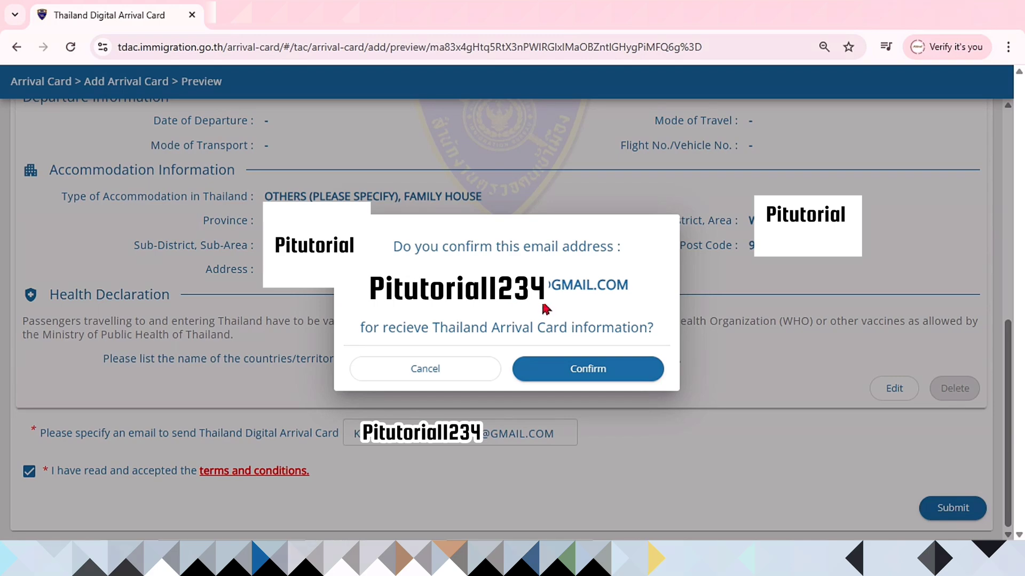
pyautogui.click(602, 371)
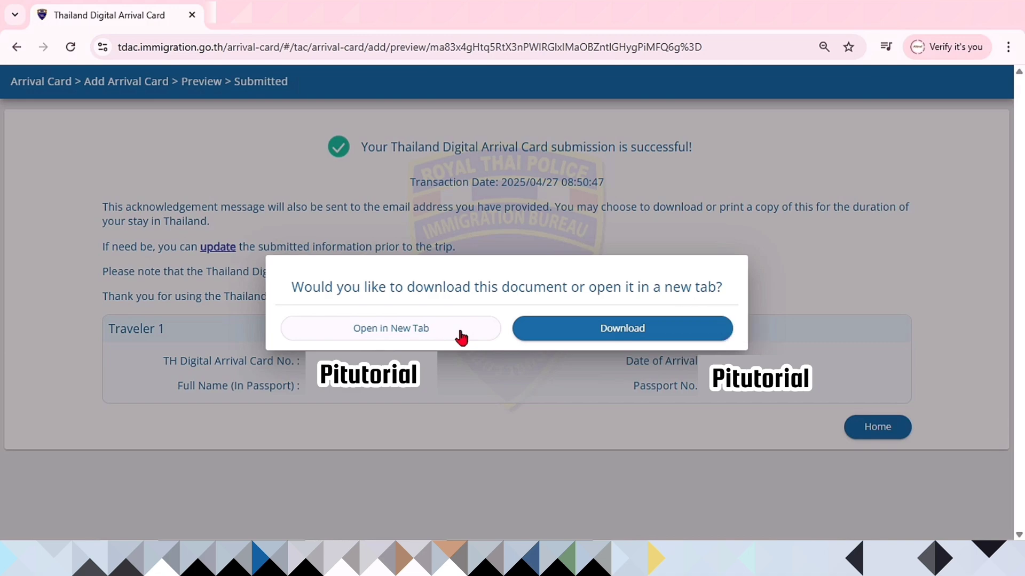
pyautogui.click(581, 335)
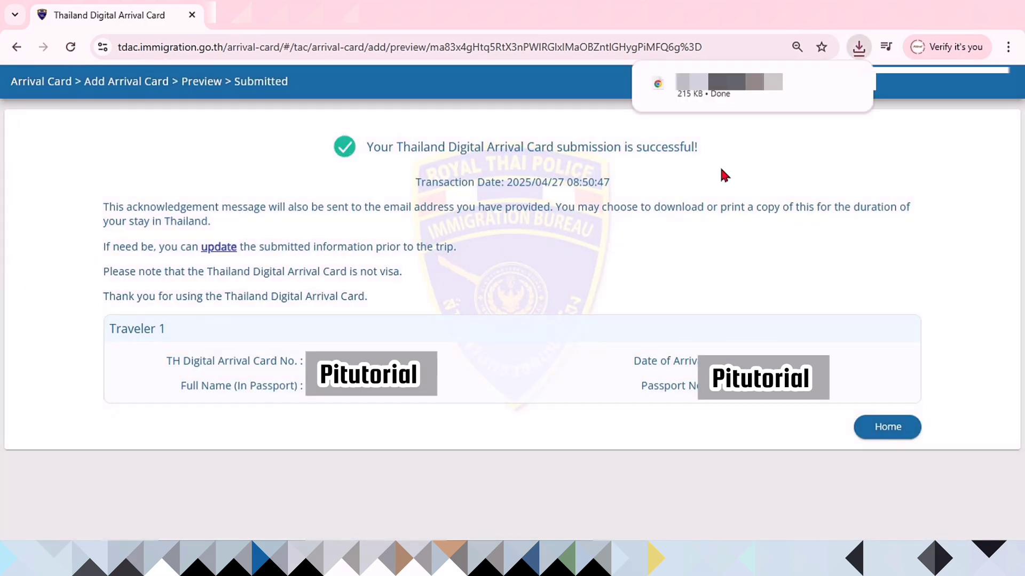
pyautogui.click(715, 96)
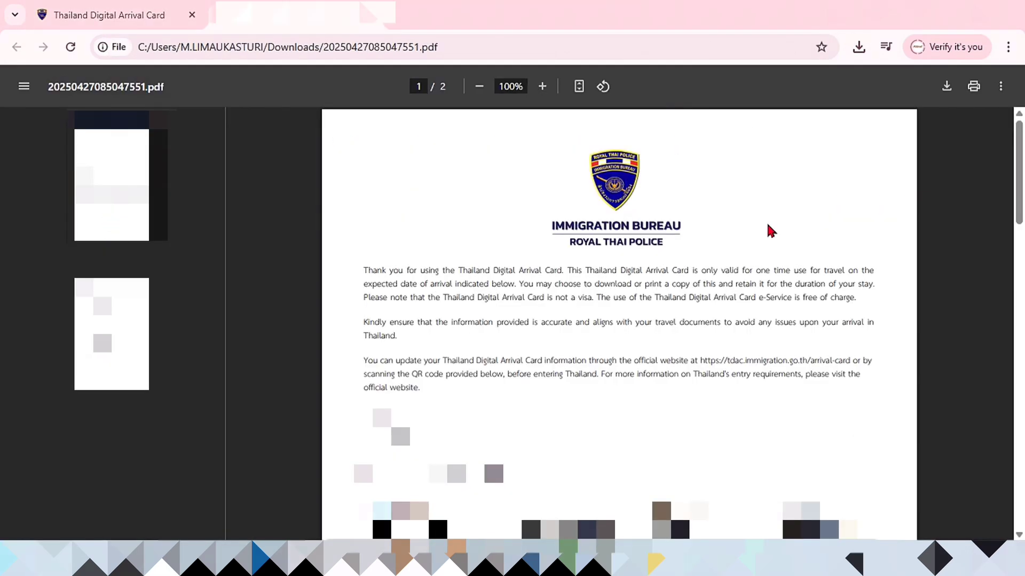
pyautogui.hotkey('ctrl', 'p')
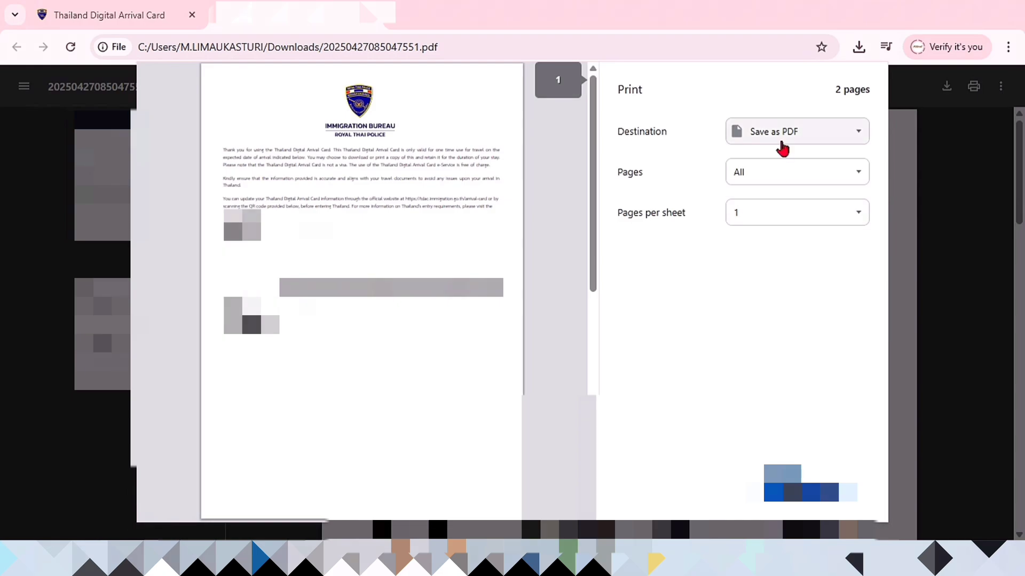